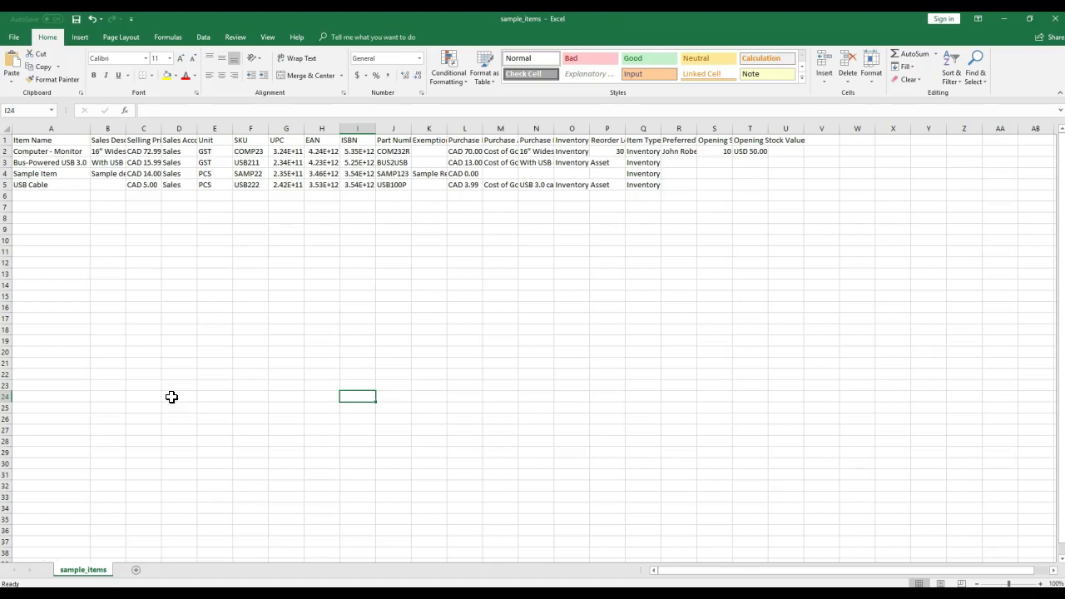
- View the sample_composite_items workbook for comparison and return to the sample_items workbook
{"action": "mouse_move", "coordinate": [321, 582]}
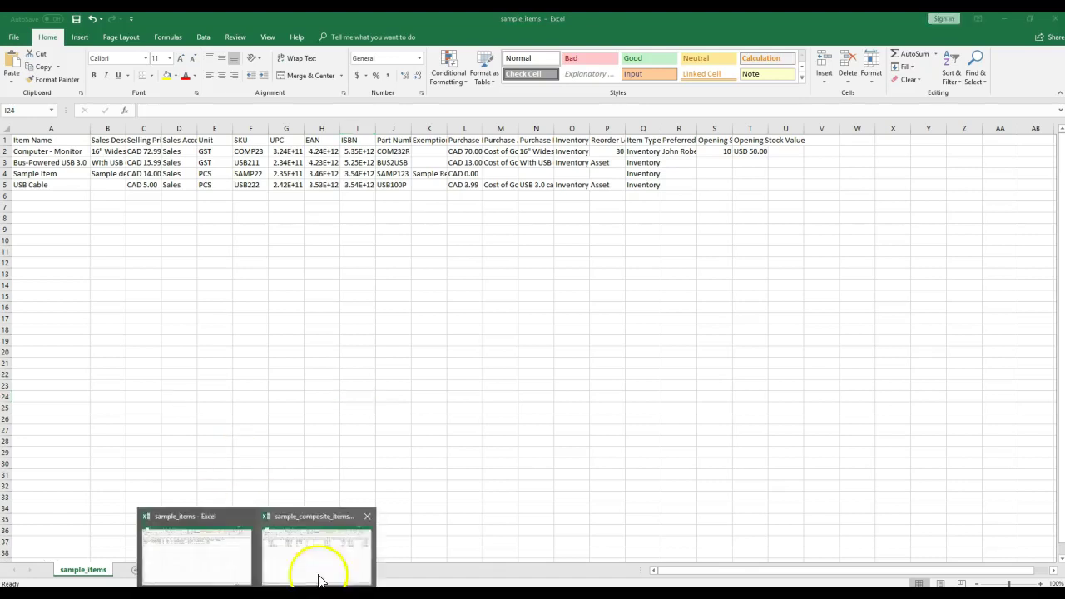
{"action": "left_click", "coordinate": [354, 553]}
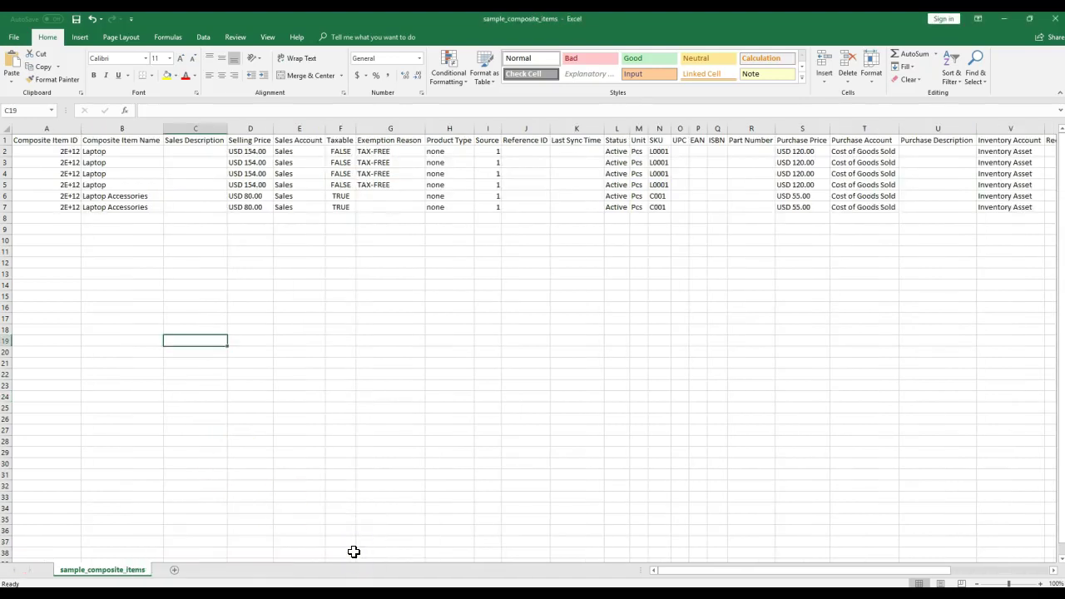
{"action": "mouse_move", "coordinate": [250, 582]}
{"action": "left_click", "coordinate": [223, 566]}
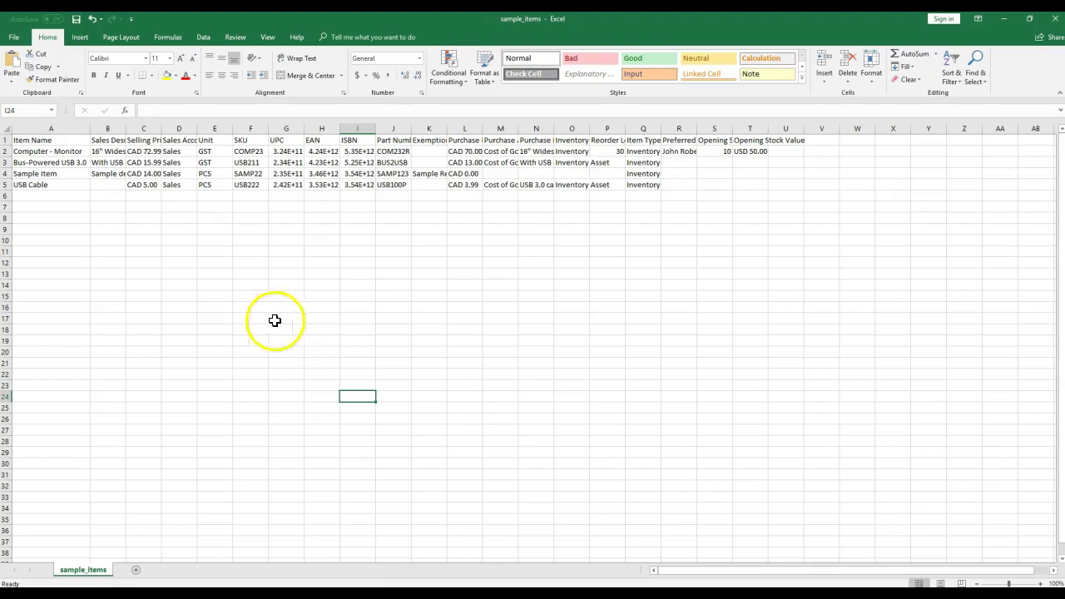
- Auto-fit the widths of the Sales Description, Selling Price, Sales Account, Unit, SKU and UPC columns to their contents
{"action": "left_click", "coordinate": [68, 128]}
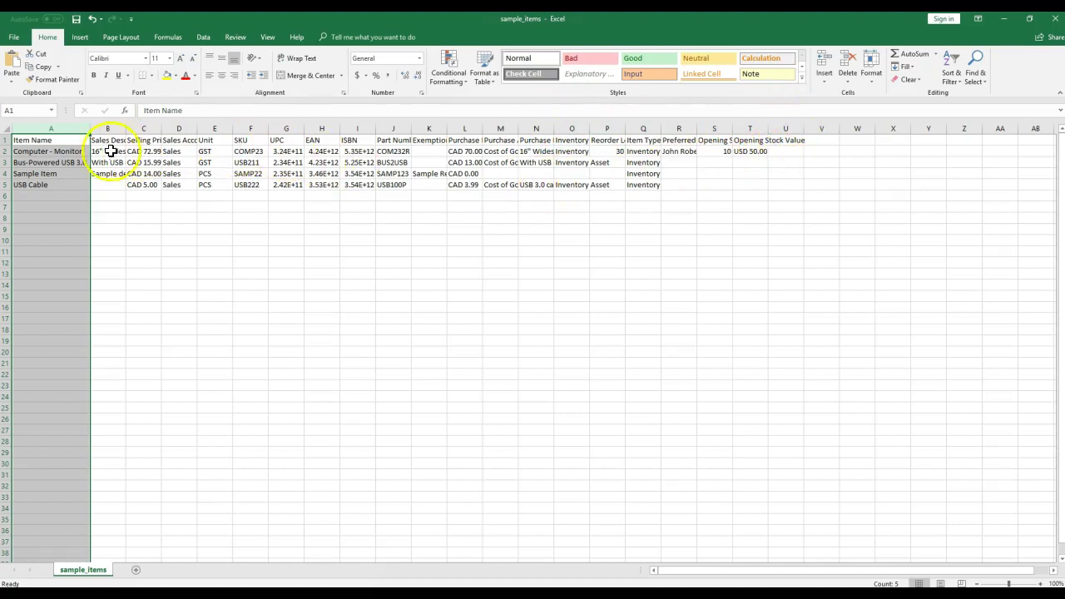
{"action": "left_click", "coordinate": [108, 129]}
{"action": "double_click", "coordinate": [125, 126]}
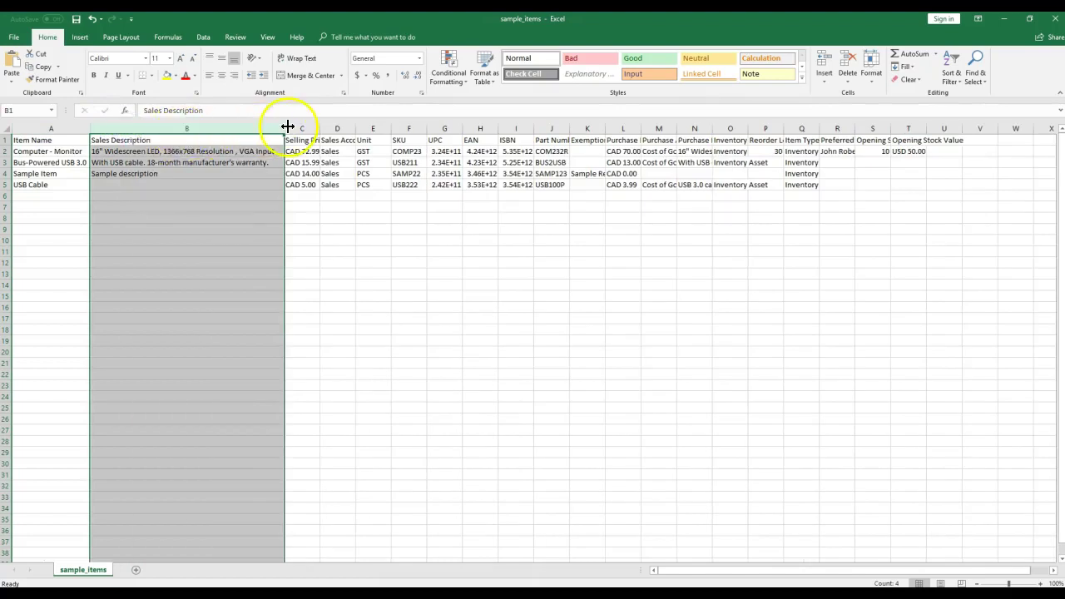
{"action": "double_click", "coordinate": [319, 126]}
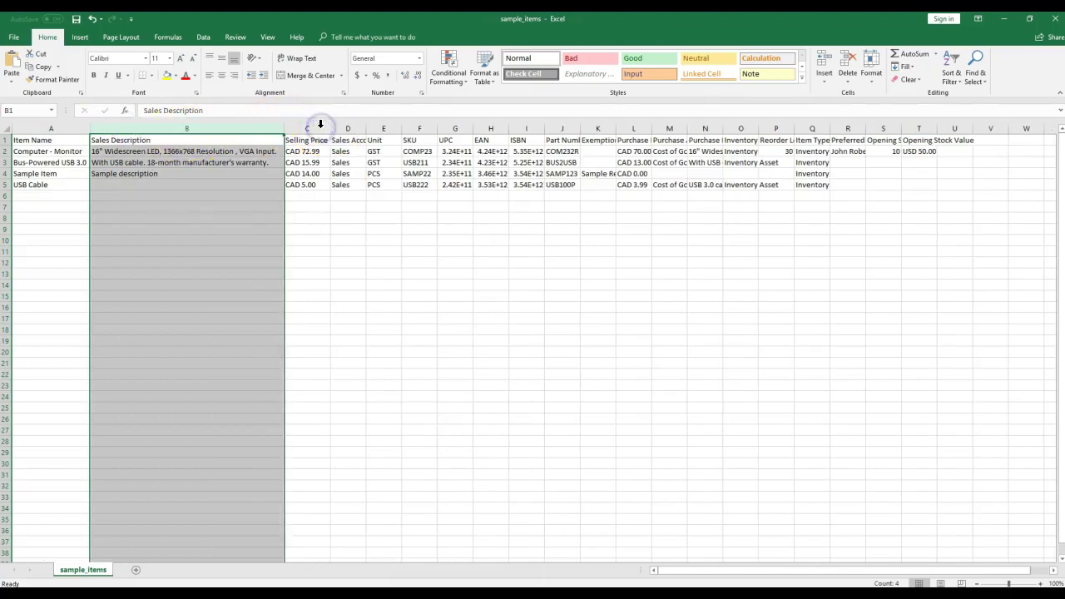
{"action": "double_click", "coordinate": [366, 127]}
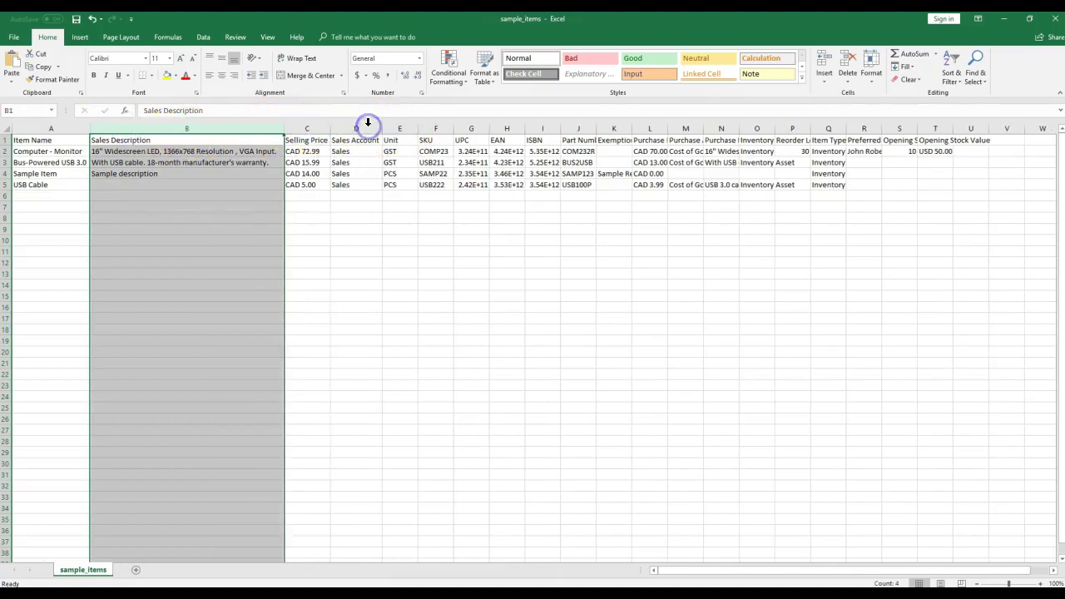
{"action": "double_click", "coordinate": [416, 126]}
{"action": "double_click", "coordinate": [436, 126]}
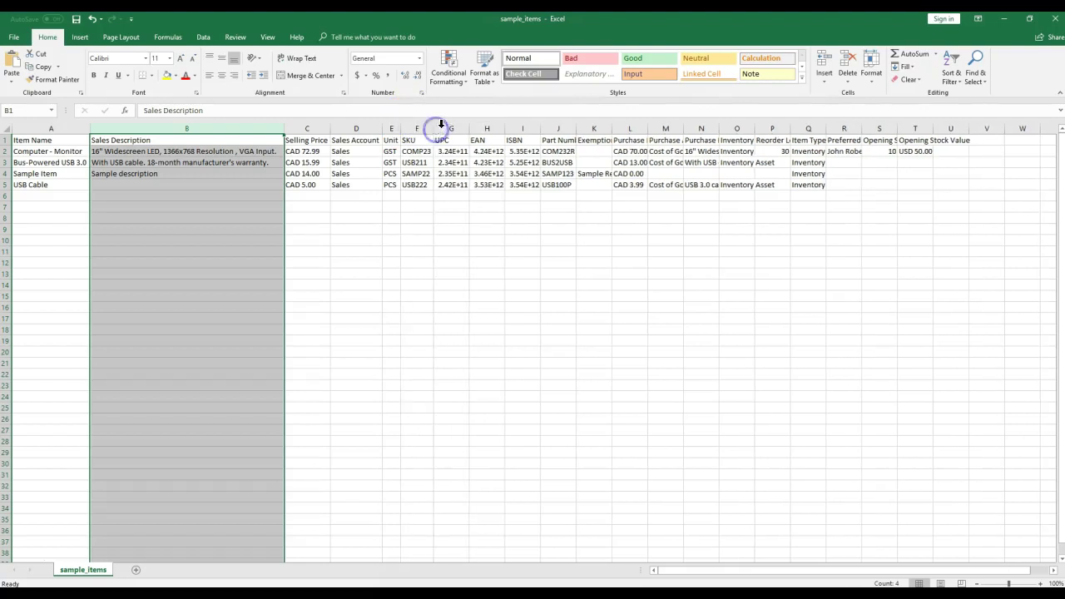
{"action": "double_click", "coordinate": [469, 127]}
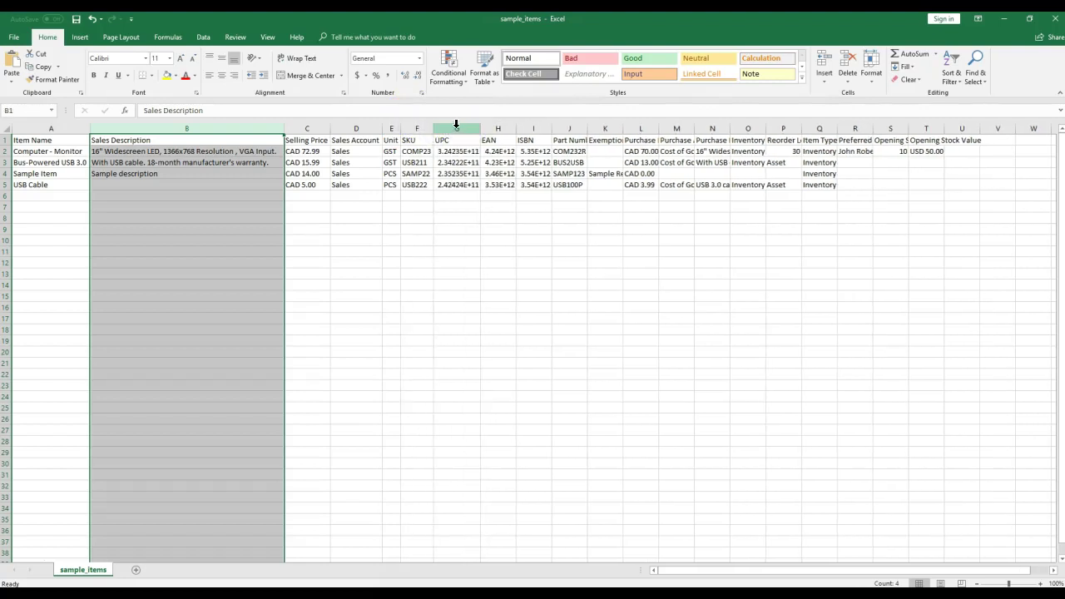
- Apply the Number format to the UPC, EAN and ISBN columns
{"action": "left_click", "coordinate": [456, 126]}
{"action": "left_click", "coordinate": [459, 159]}
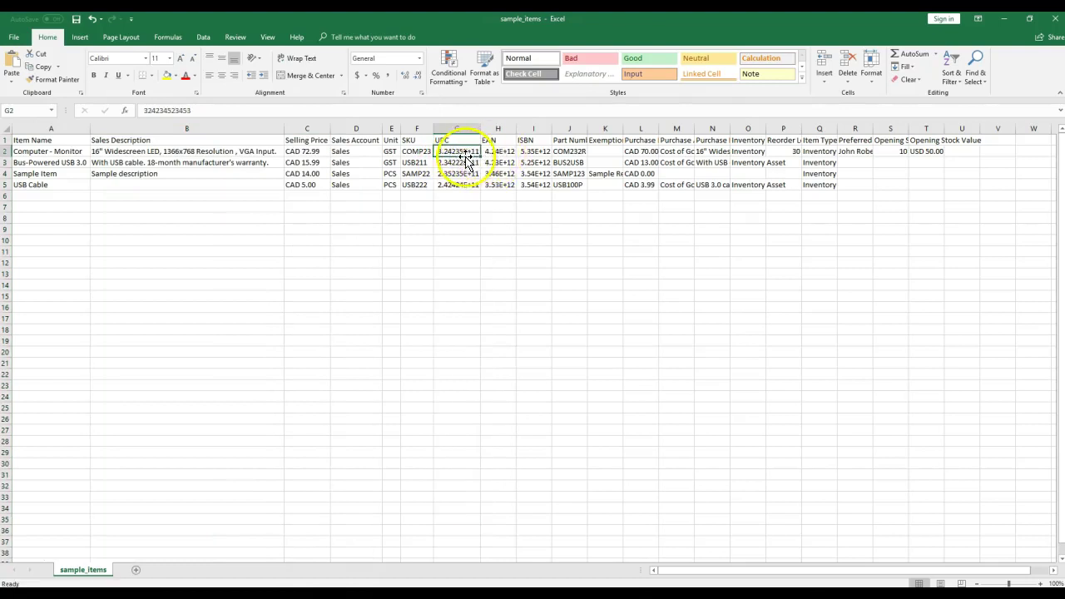
{"action": "left_click_drag", "start_coordinate": [452, 151], "coordinate": [532, 178]}
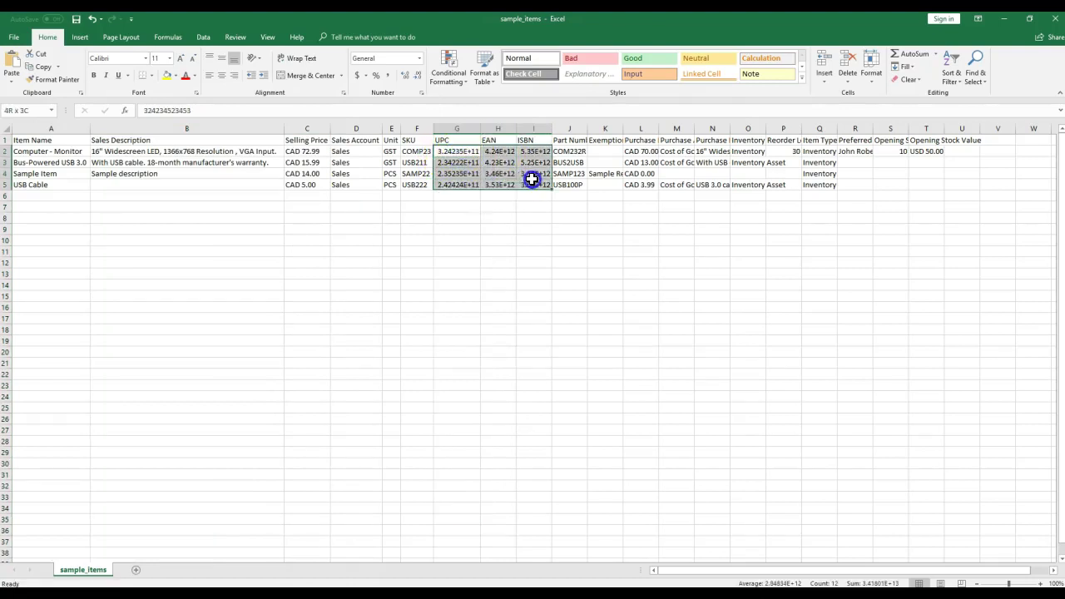
{"action": "left_click_drag", "start_coordinate": [534, 129], "coordinate": [441, 131]}
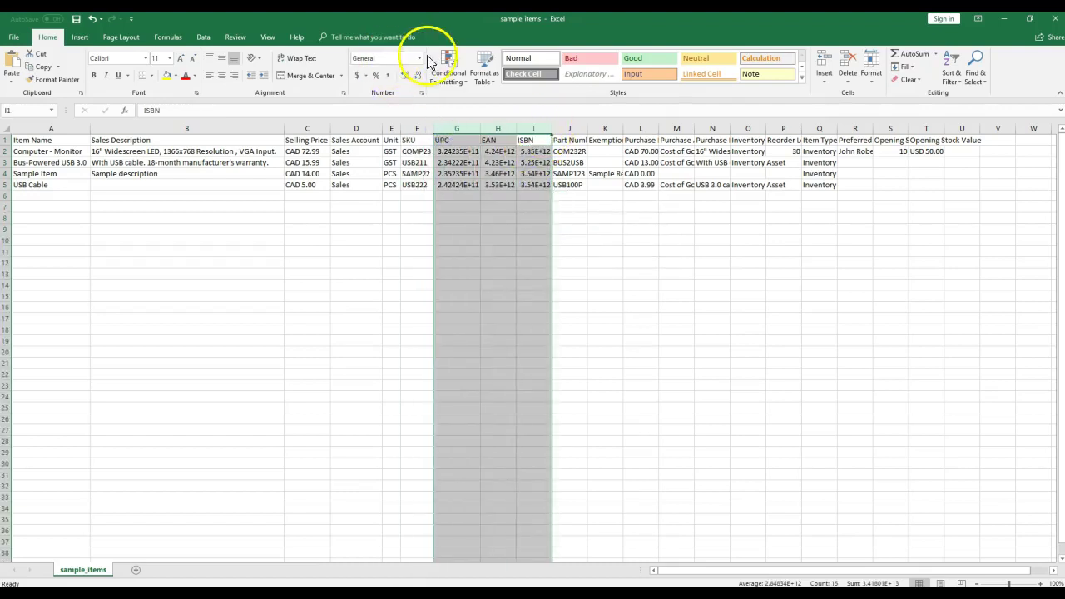
{"action": "left_click", "coordinate": [420, 57]}
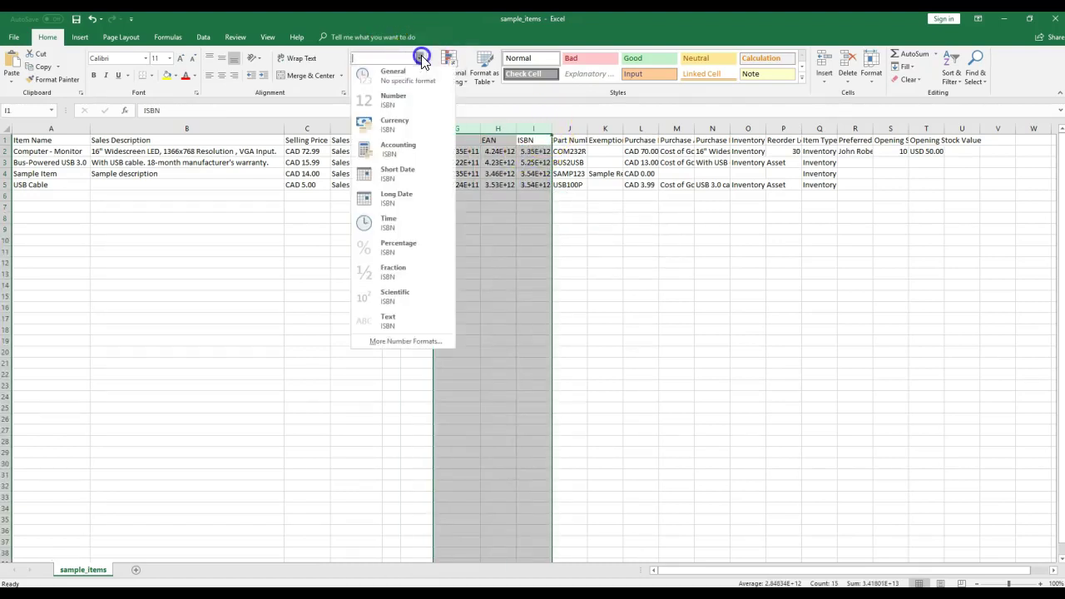
{"action": "left_click", "coordinate": [416, 97]}
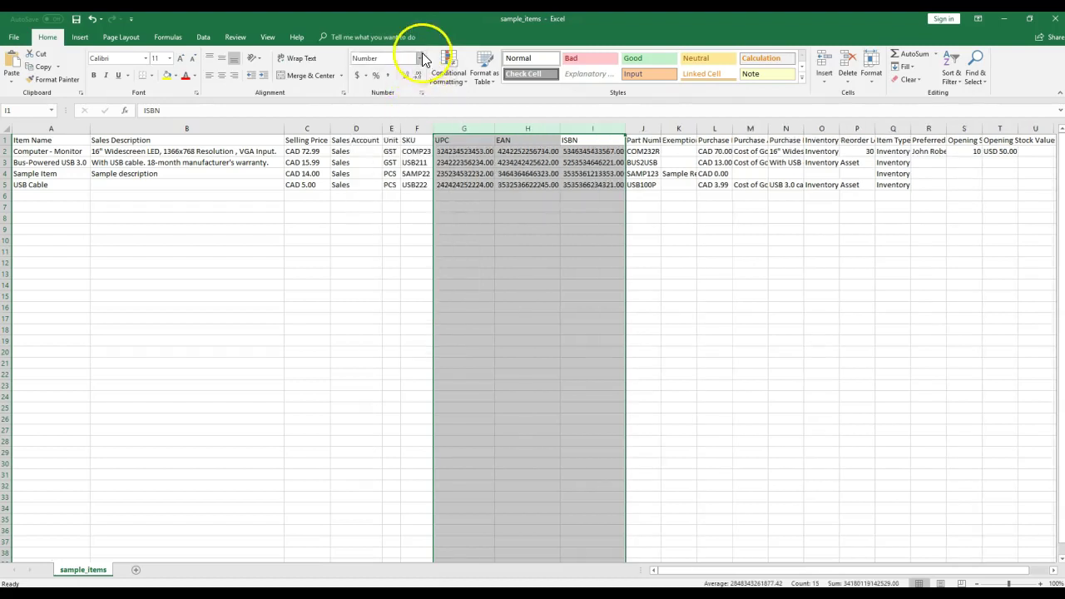
- Remove both decimal places from the values in the UPC, EAN and ISBN columns
{"action": "left_click", "coordinate": [422, 57]}
{"action": "left_click", "coordinate": [466, 370]}
{"action": "left_click", "coordinate": [418, 75]}
{"action": "left_click", "coordinate": [418, 75]}
{"action": "left_click", "coordinate": [551, 259]}
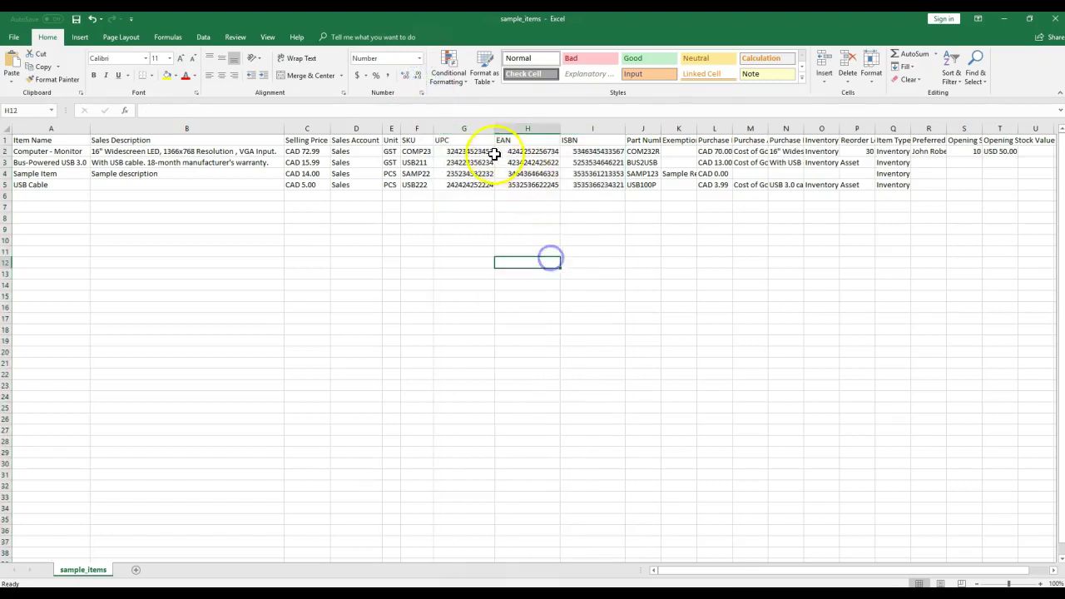
- Auto-fit the widths of the Part Number, Purchase Price, Purchase Account and Purchase Description columns
{"action": "left_click", "coordinate": [468, 141]}
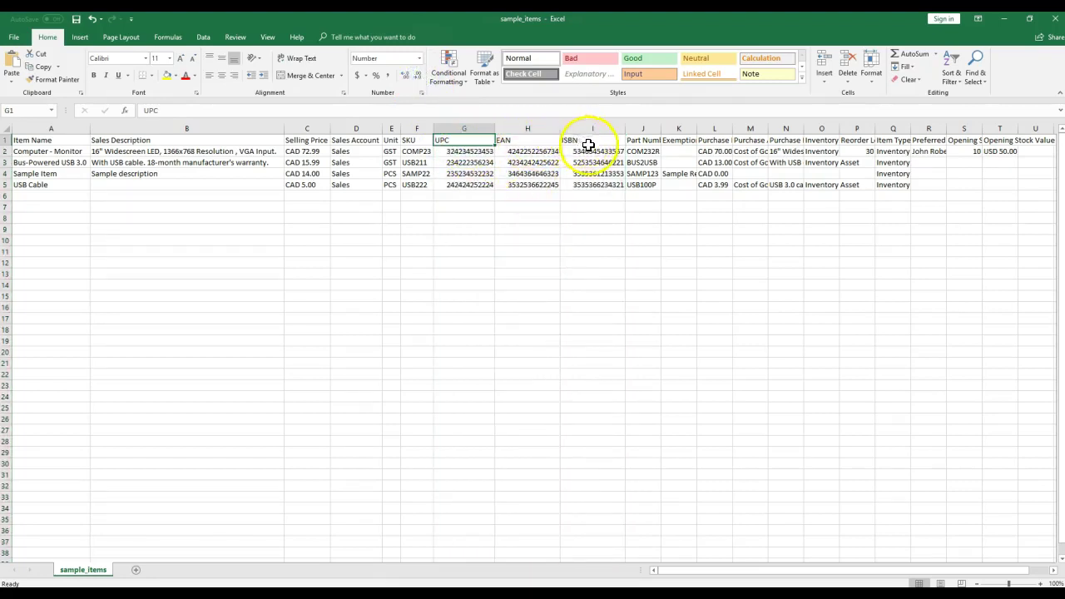
{"action": "double_click", "coordinate": [660, 133]}
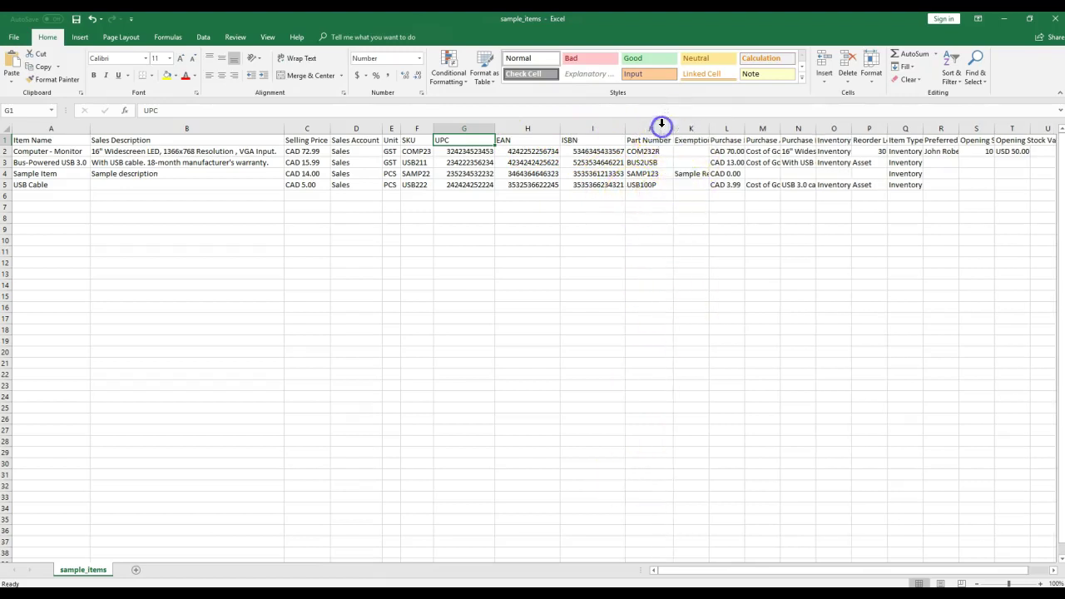
{"action": "left_click_drag", "start_coordinate": [707, 571], "coordinate": [770, 569]}
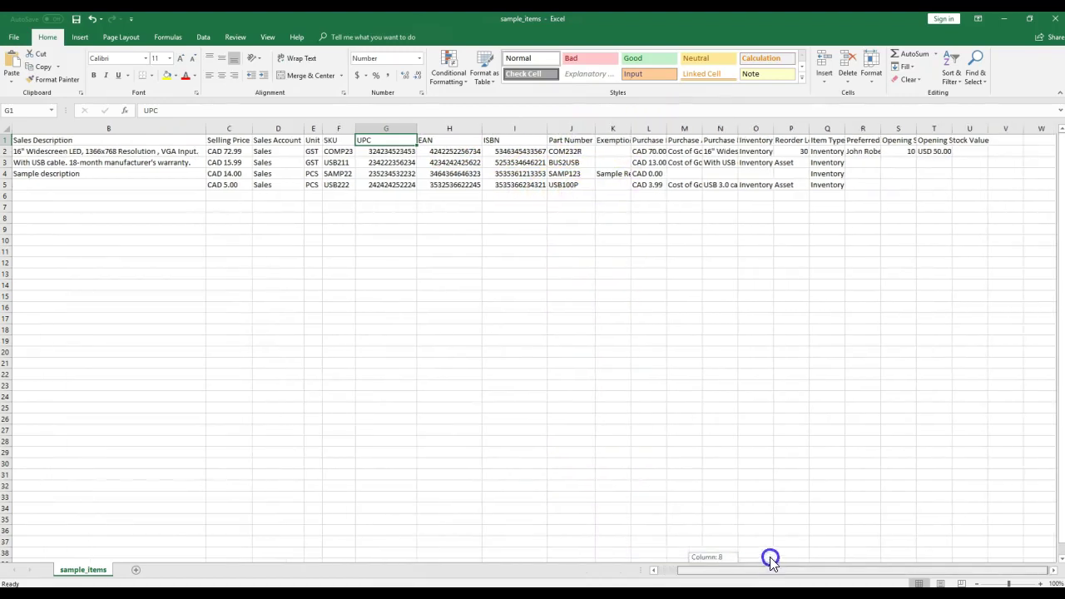
{"action": "left_click", "coordinate": [648, 129]}
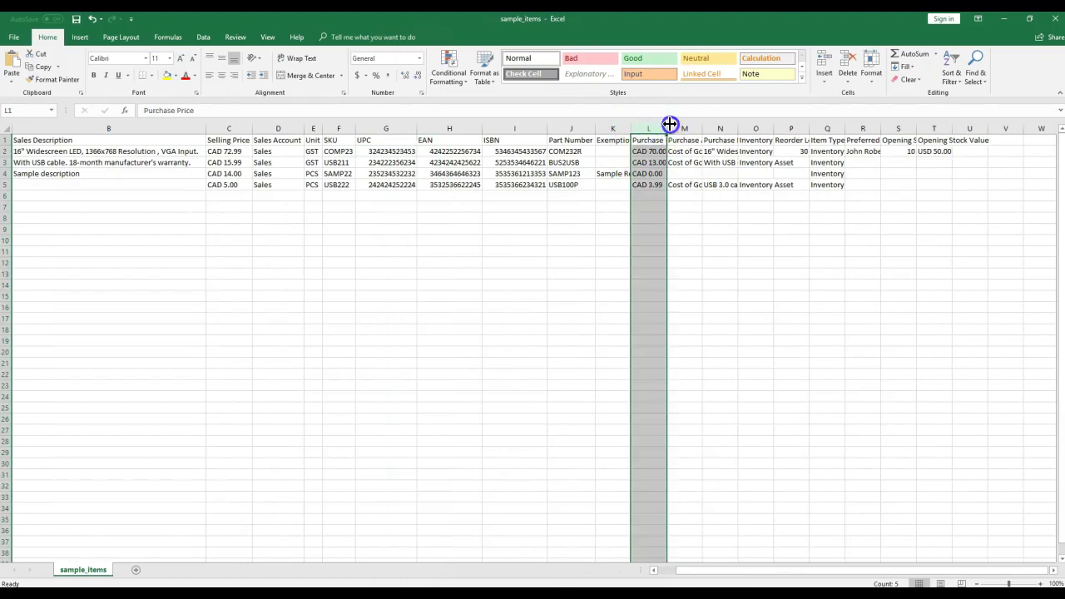
{"action": "double_click", "coordinate": [670, 124]}
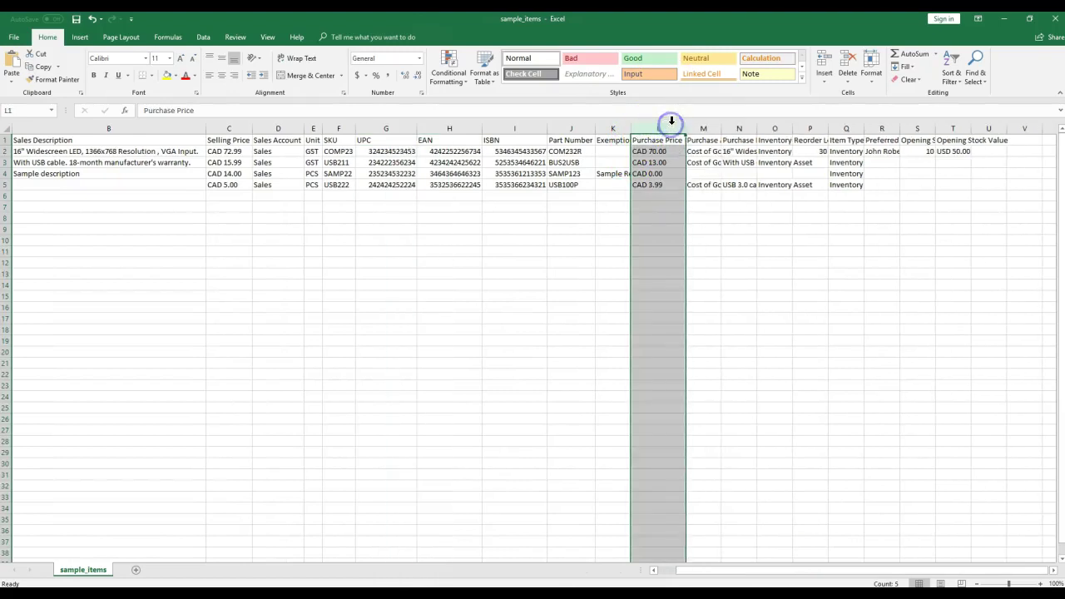
{"action": "double_click", "coordinate": [719, 124]}
{"action": "left_click", "coordinate": [773, 128]}
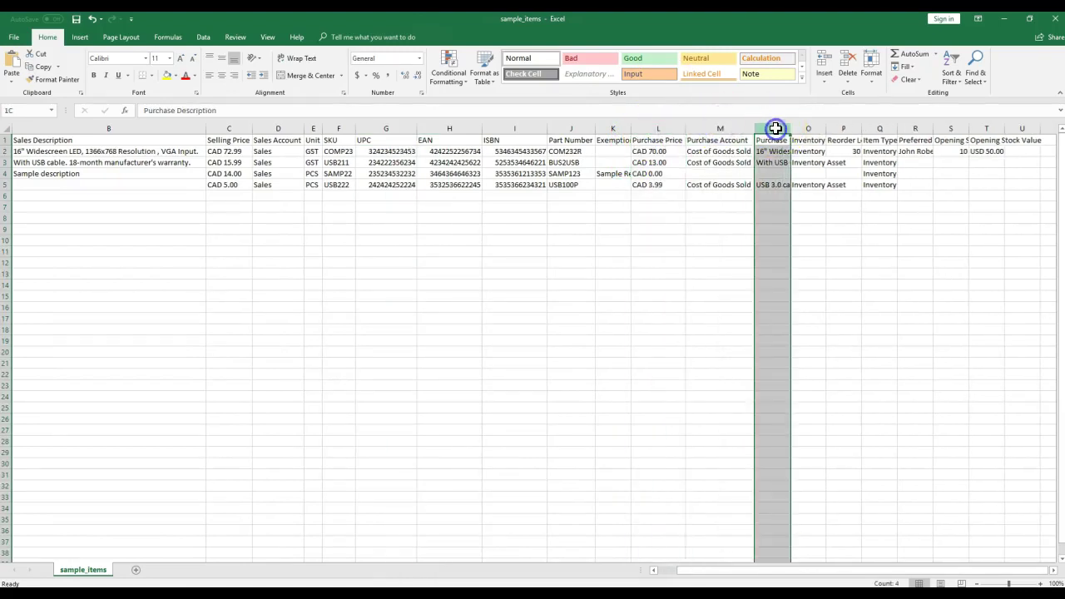
{"action": "double_click", "coordinate": [786, 127]}
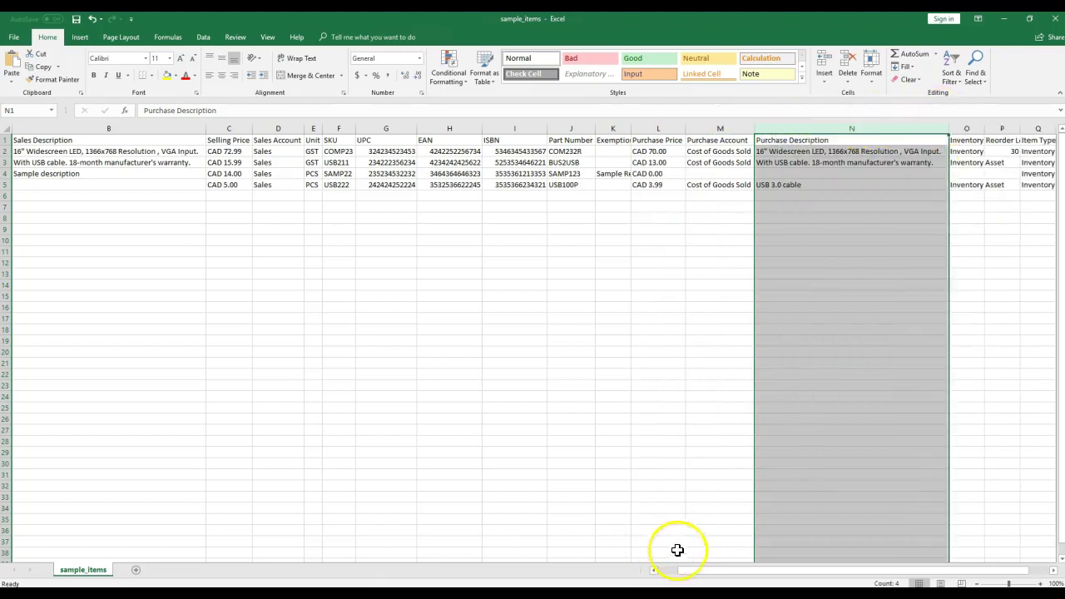
- Auto-fit the widths of the Inventory Account, Reorder Level, Item Type and Preferred Vendor columns
{"action": "left_click_drag", "start_coordinate": [720, 571], "coordinate": [737, 571]}
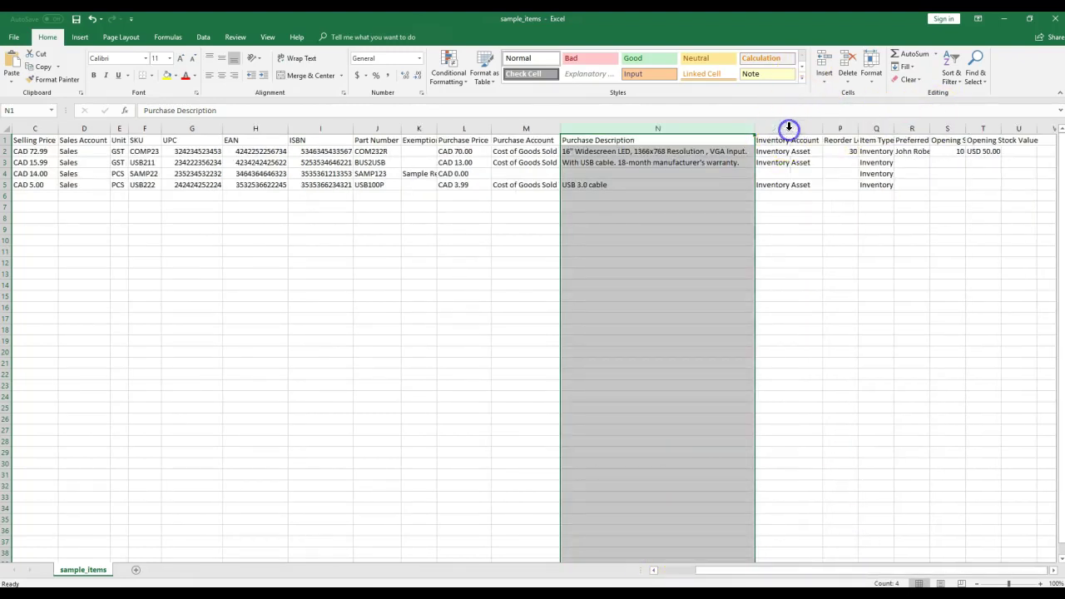
{"action": "double_click", "coordinate": [858, 125]}
{"action": "double_click", "coordinate": [911, 128]}
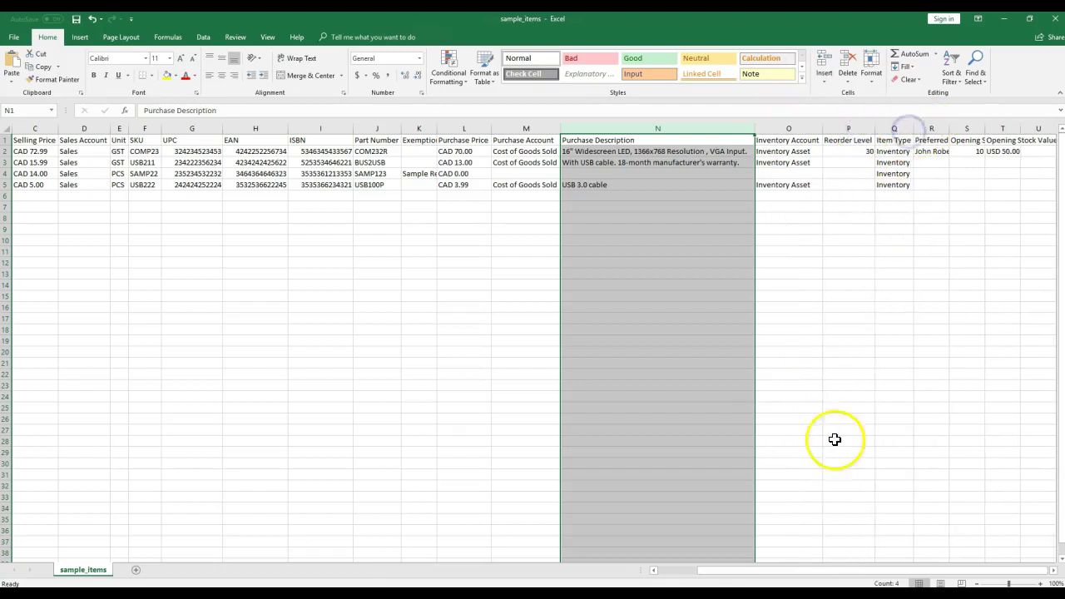
{"action": "left_click", "coordinate": [937, 129]}
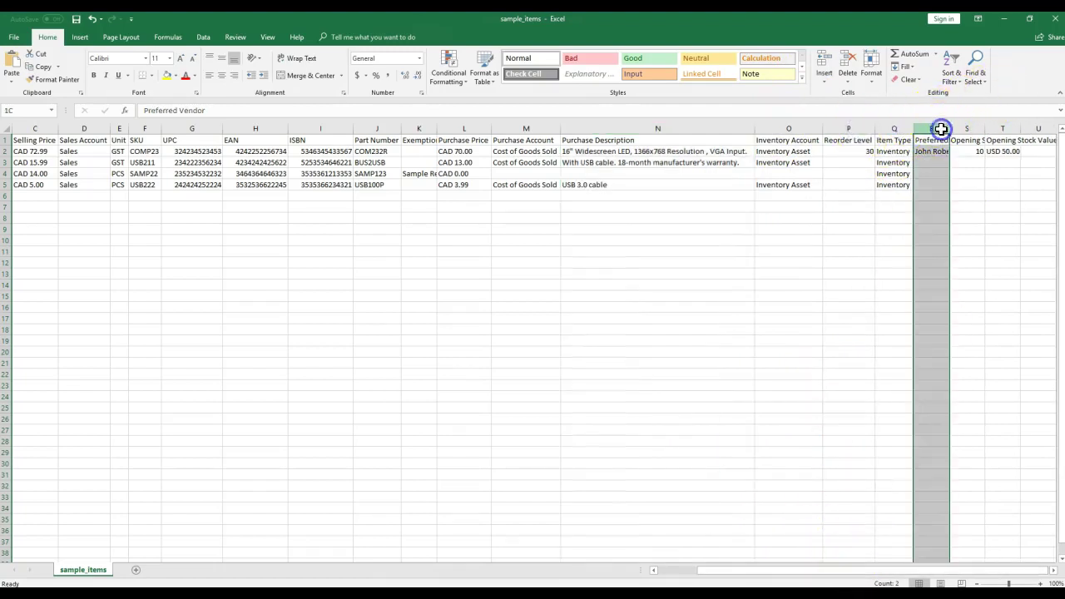
{"action": "double_click", "coordinate": [947, 126]}
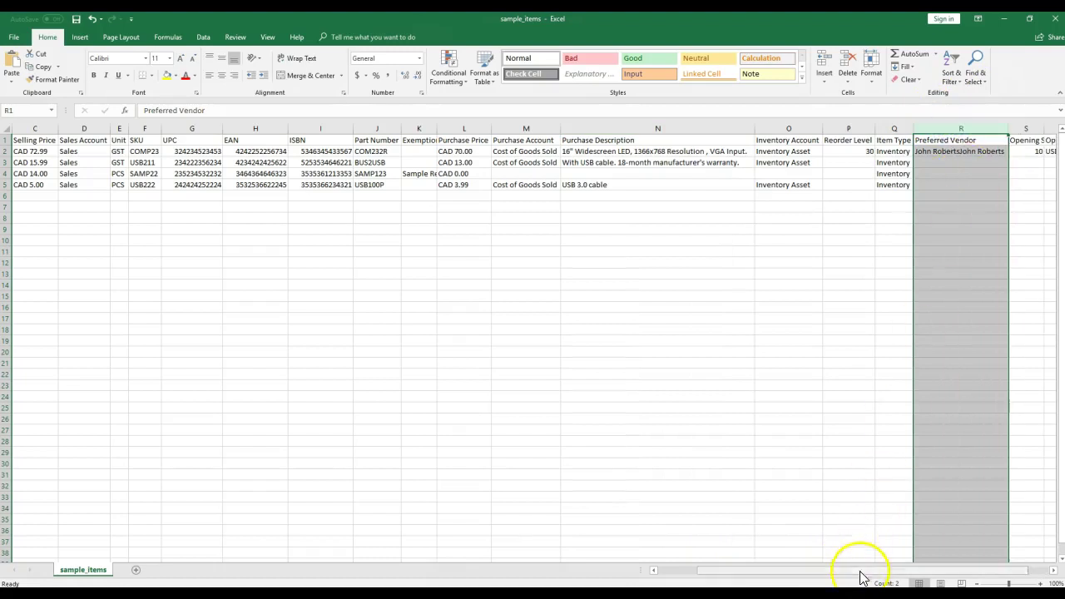
- Auto-fit the widths of the Opening Stock and Opening Stock Value columns
{"action": "left_click_drag", "start_coordinate": [860, 571], "coordinate": [940, 568]}
{"action": "left_click", "coordinate": [989, 129]}
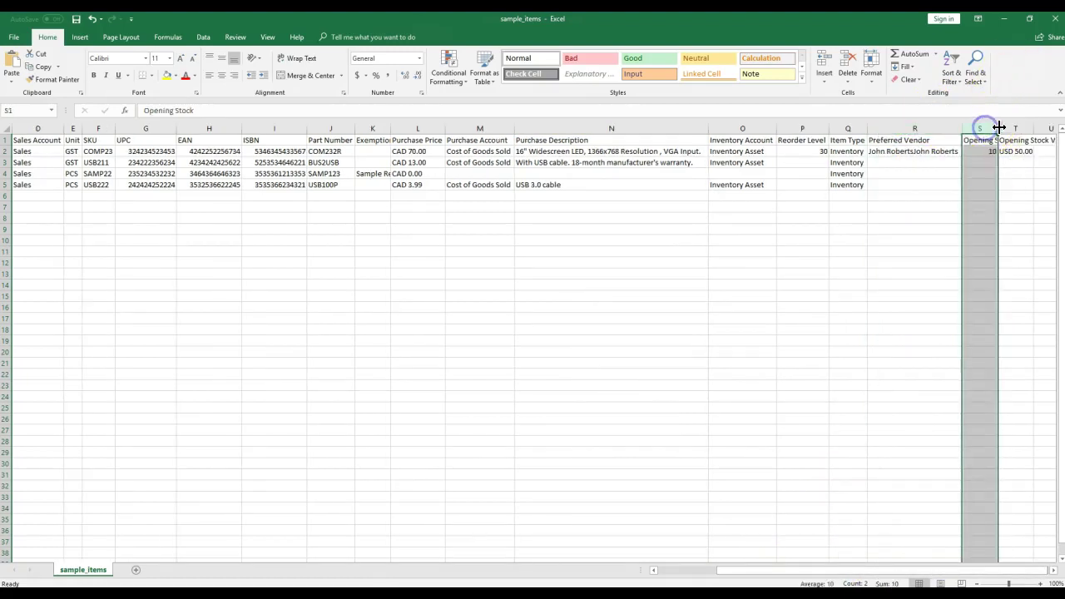
{"action": "double_click", "coordinate": [998, 128]}
{"action": "left_click", "coordinate": [969, 569]}
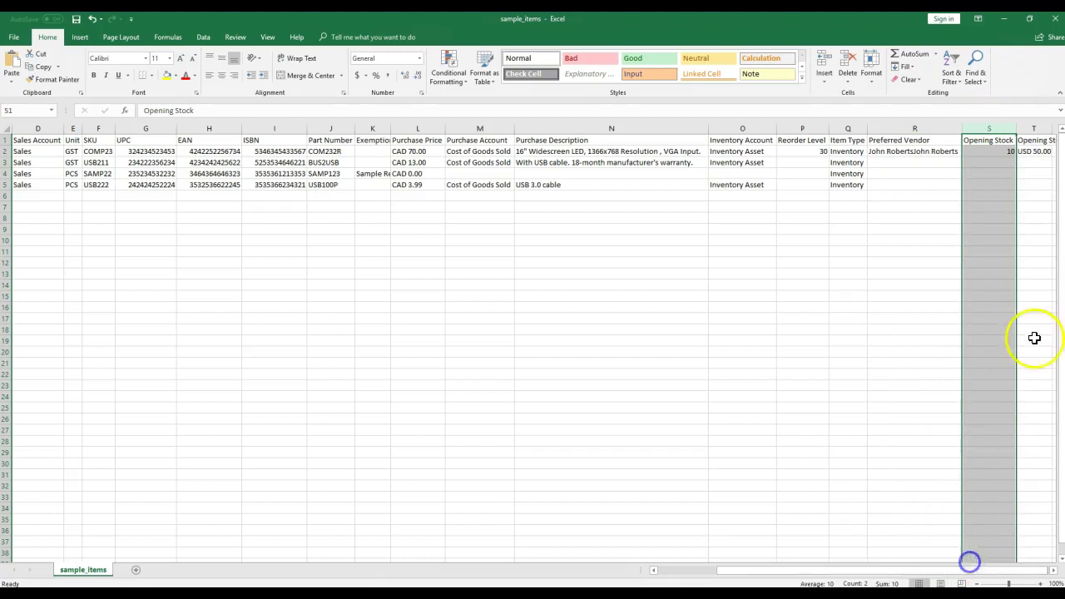
{"action": "left_click", "coordinate": [1029, 128]}
{"action": "double_click", "coordinate": [1051, 124]}
{"action": "left_click_drag", "start_coordinate": [911, 570], "coordinate": [956, 565]}
- Examine the headings and item rows across the whole sheet, from Opening Stock Value back to Item Name and Selling Price
{"action": "left_click", "coordinate": [1003, 141]}
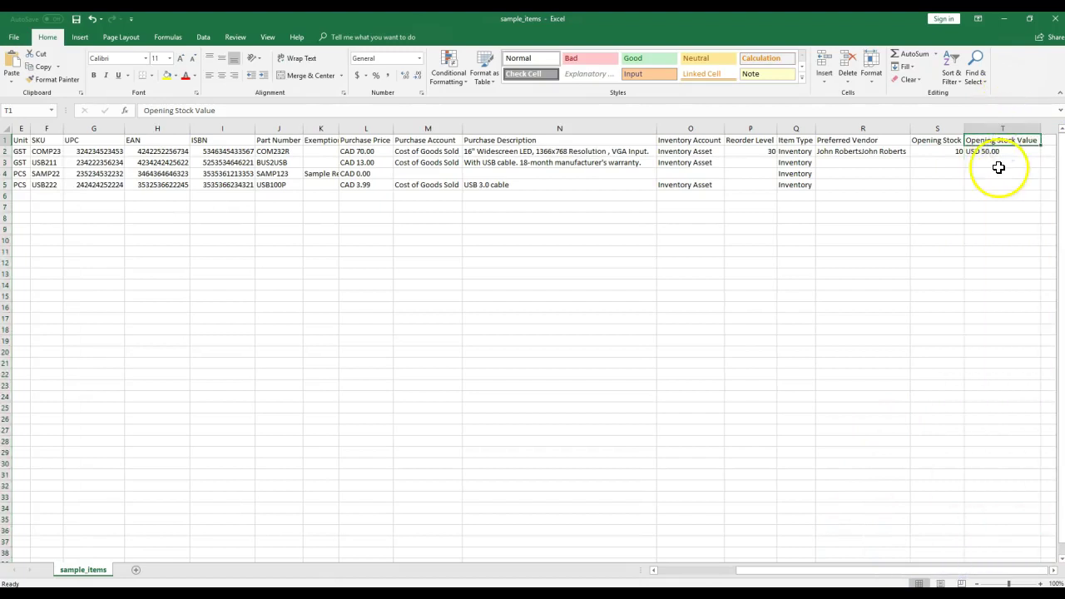
{"action": "left_click", "coordinate": [998, 162]}
{"action": "left_click_drag", "start_coordinate": [938, 571], "coordinate": [853, 584]}
{"action": "left_click_drag", "start_coordinate": [788, 576], "coordinate": [954, 564]}
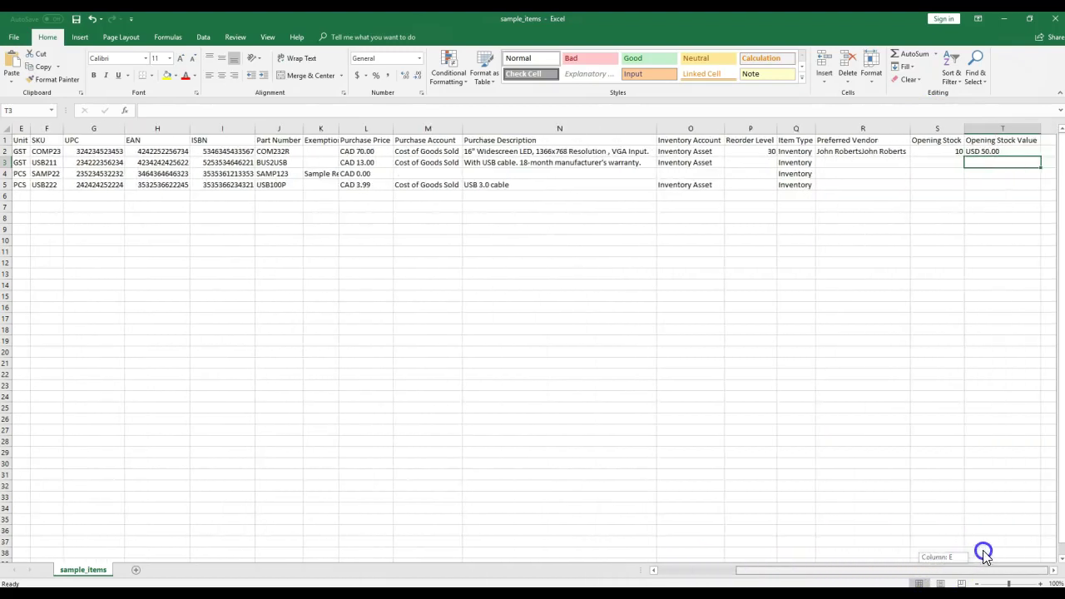
{"action": "left_click", "coordinate": [756, 172]}
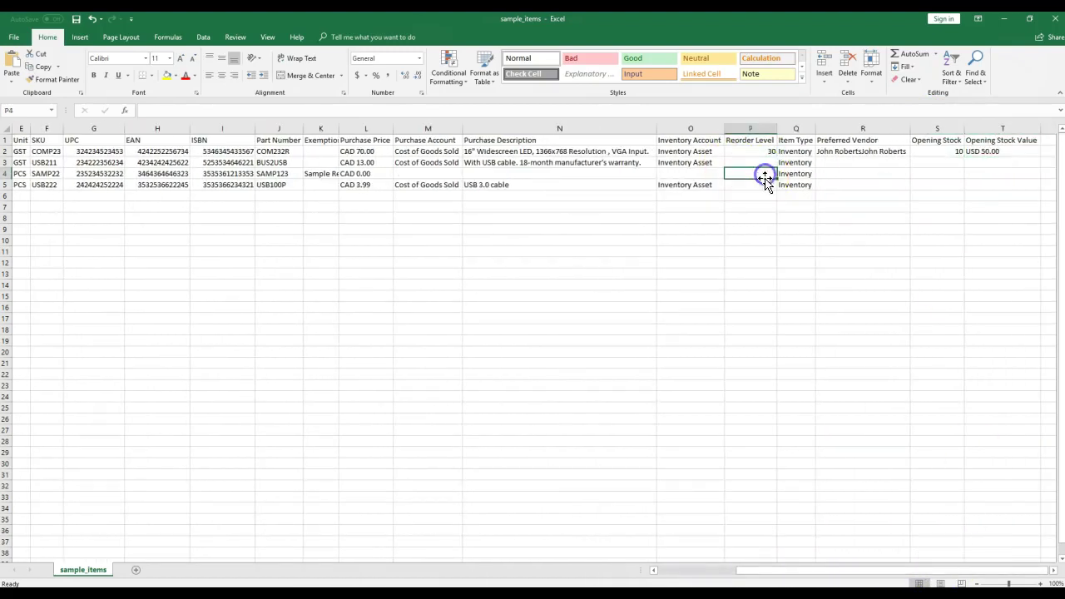
{"action": "left_click_drag", "start_coordinate": [831, 573], "coordinate": [740, 576]}
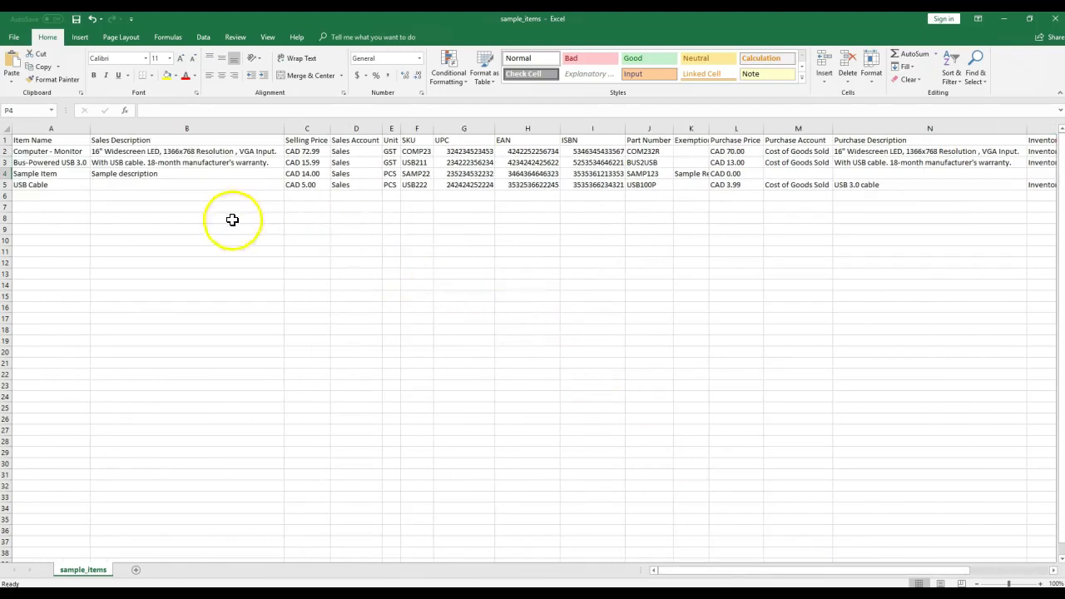
{"action": "left_click", "coordinate": [200, 214]}
{"action": "left_click", "coordinate": [66, 203]}
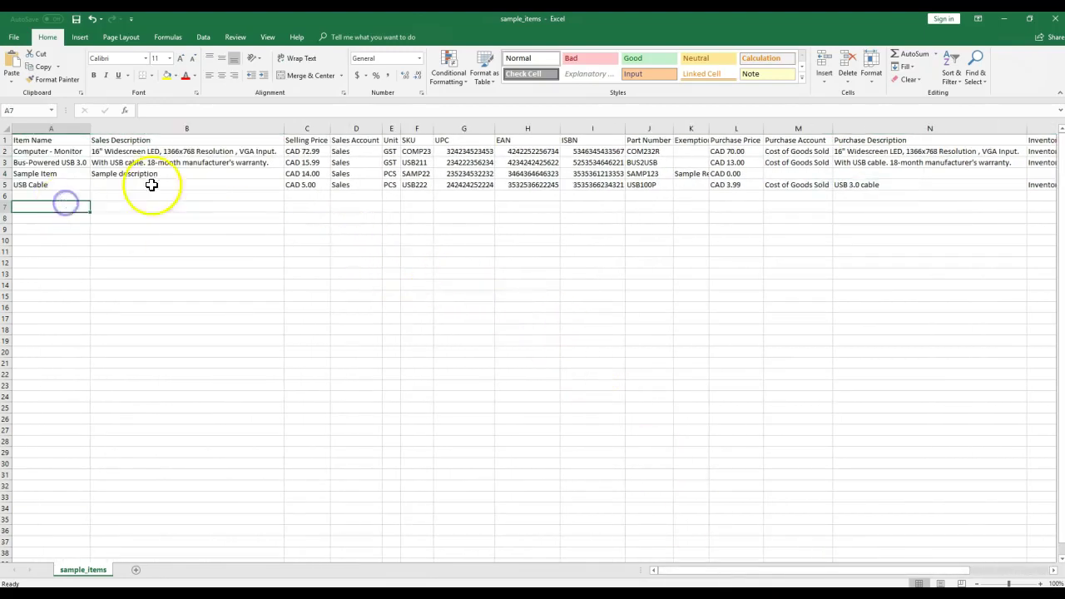
{"action": "left_click", "coordinate": [462, 196]}
{"action": "left_click_drag", "start_coordinate": [815, 570], "coordinate": [637, 576]}
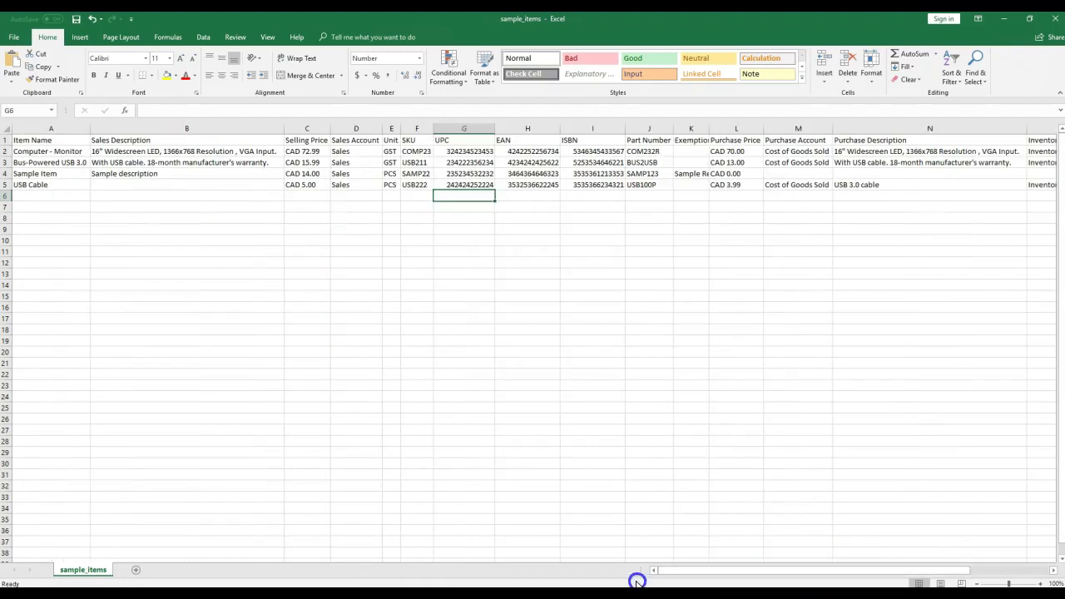
{"action": "left_click", "coordinate": [65, 125]}
{"action": "left_click", "coordinate": [324, 126]}
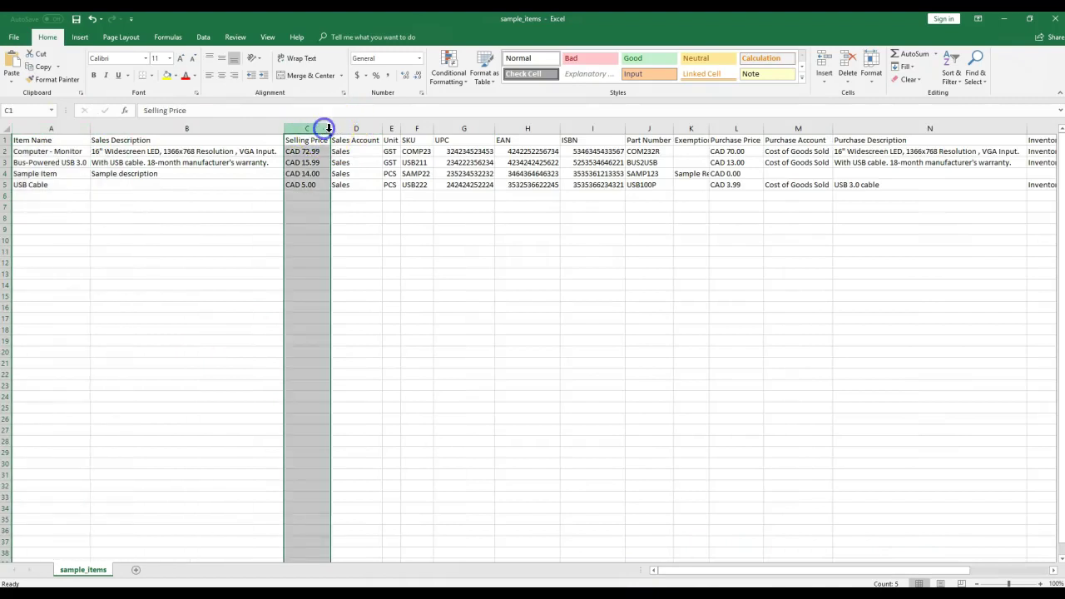
- Review the Purchase Price, Part Number and Opening Stock Value columns and the purchase description entries of the items
{"action": "left_click", "coordinate": [753, 125]}
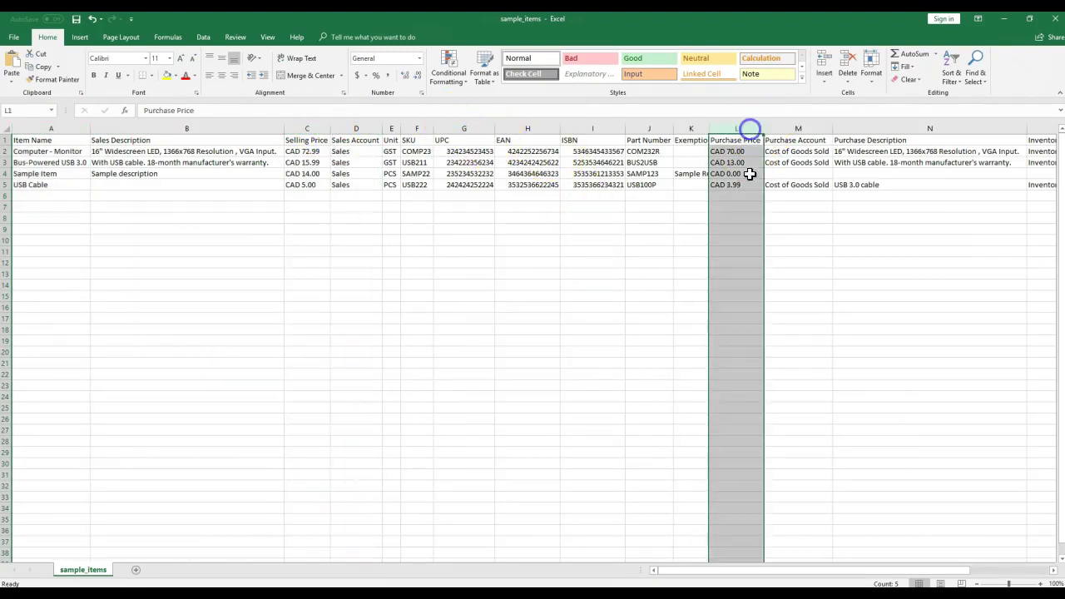
{"action": "left_click_drag", "start_coordinate": [791, 572], "coordinate": [906, 579]}
{"action": "left_click", "coordinate": [279, 128]}
{"action": "left_click", "coordinate": [1003, 129]}
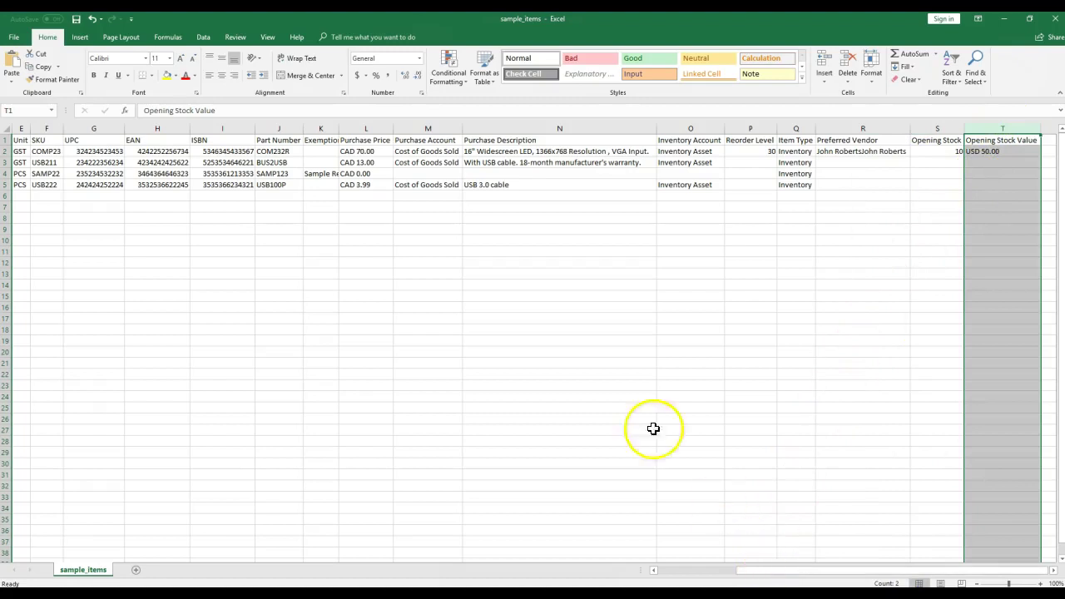
{"action": "left_click_drag", "start_coordinate": [545, 163], "coordinate": [542, 150]}
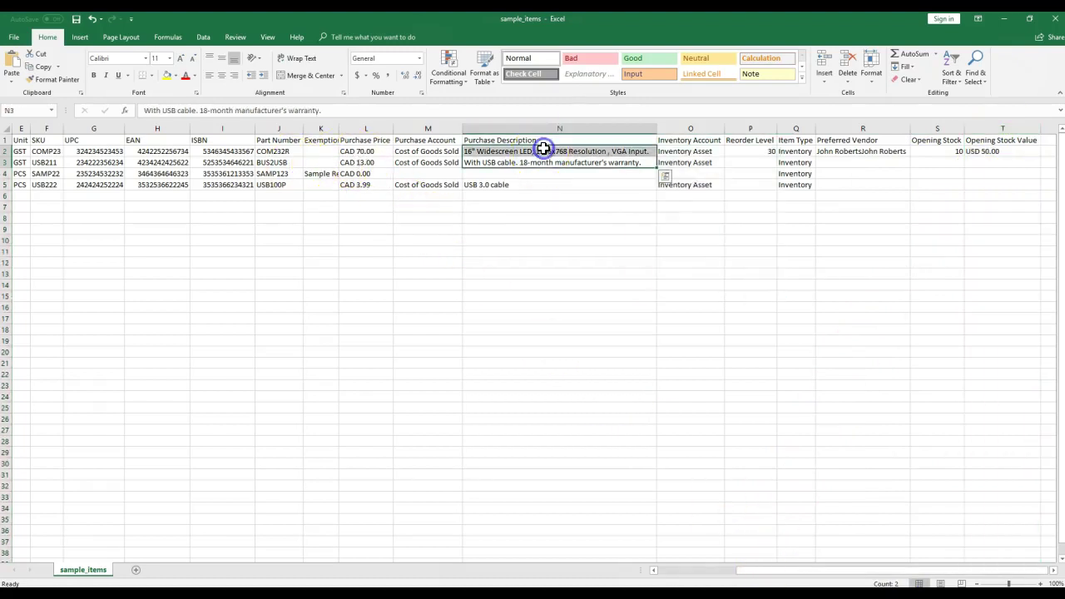
{"action": "left_click", "coordinate": [532, 188]}
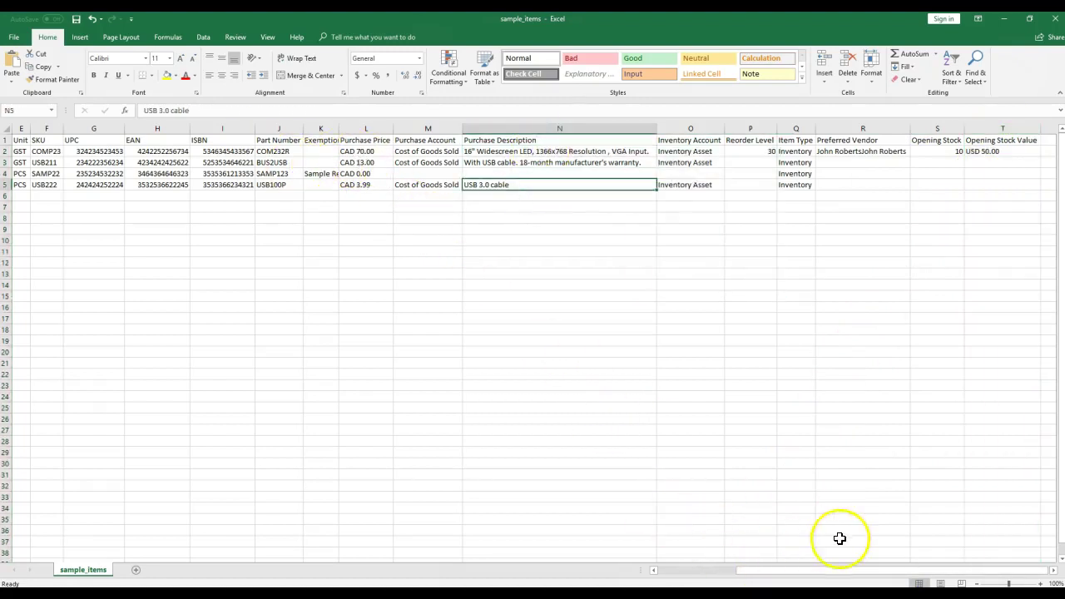
{"action": "left_click_drag", "start_coordinate": [820, 570], "coordinate": [701, 567]}
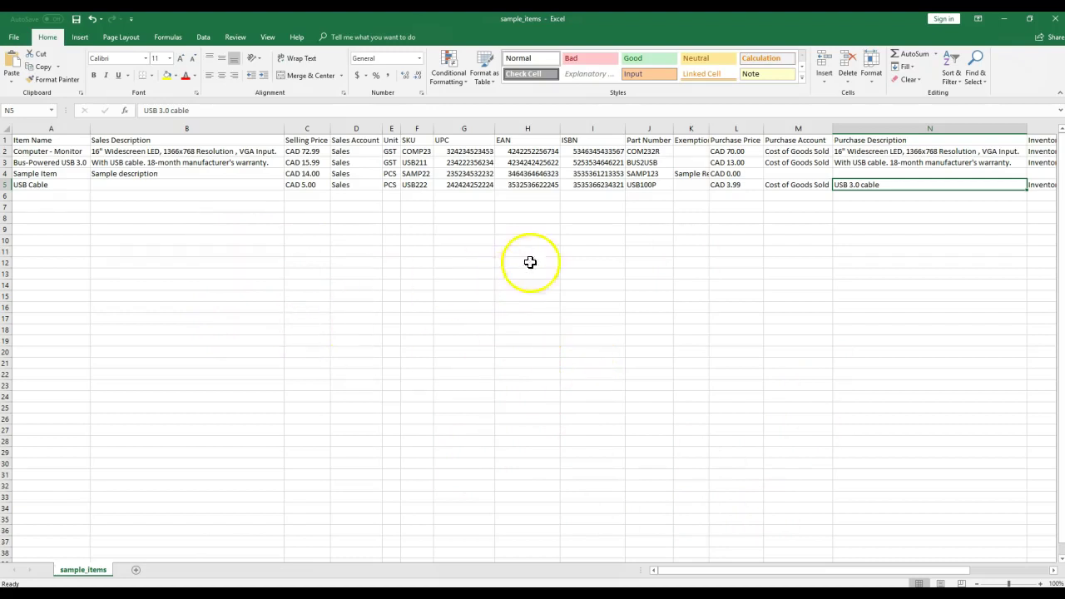
- Switch to the sample_composite_items workbook and format the Composite Item ID column as Number with no decimal places
{"action": "left_click", "coordinate": [1004, 19]}
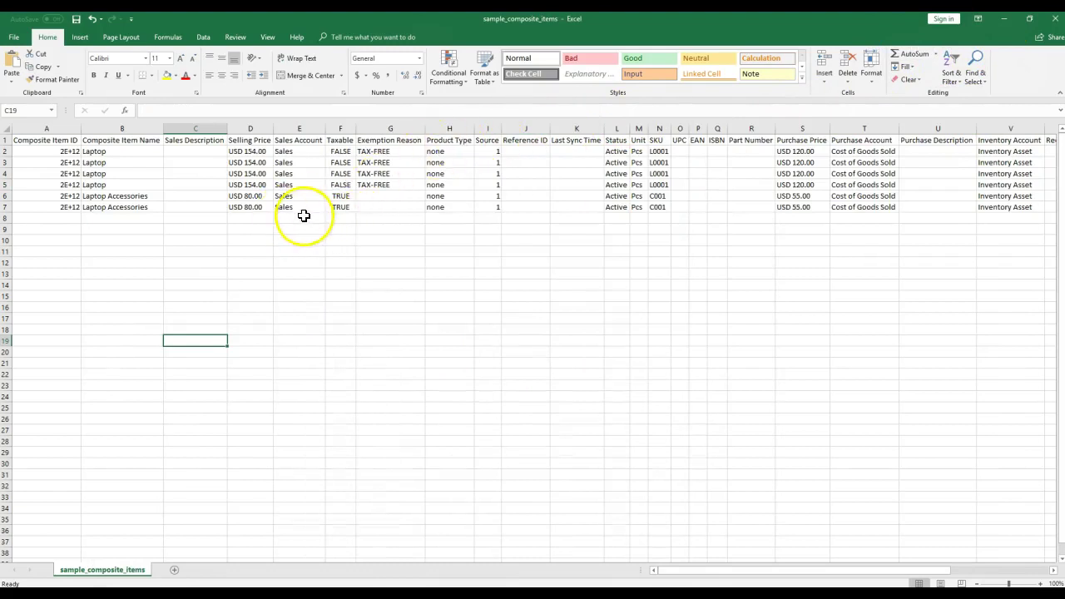
{"action": "left_click", "coordinate": [66, 127]}
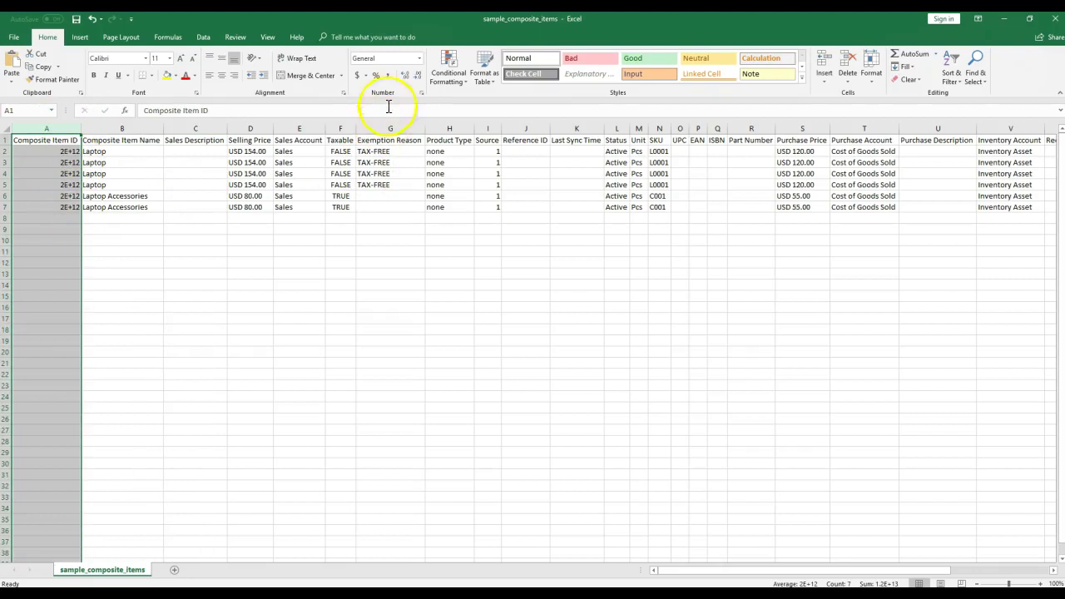
{"action": "left_click", "coordinate": [418, 58]}
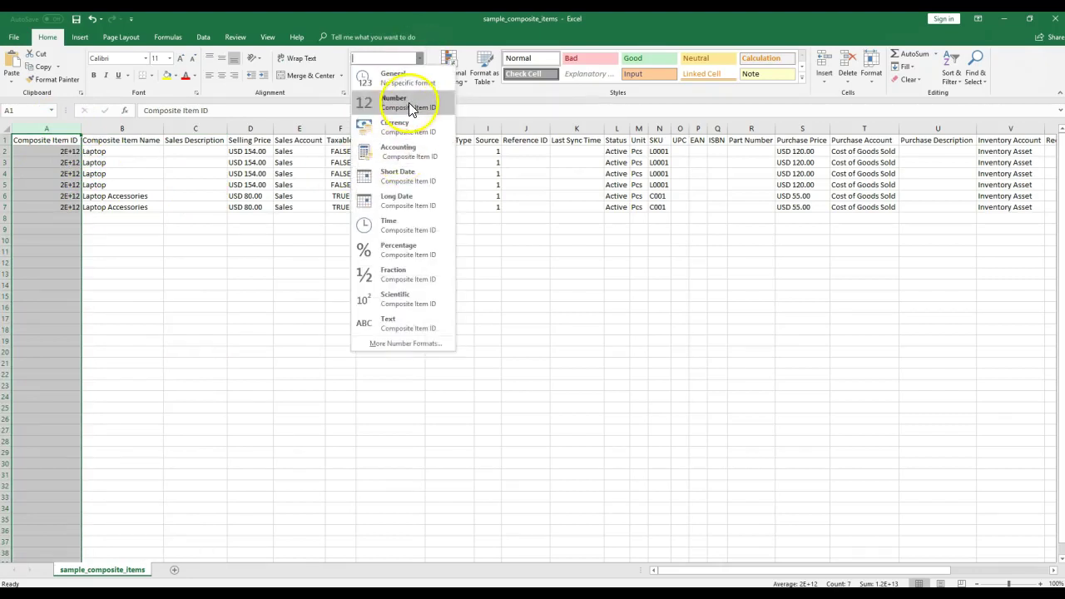
{"action": "left_click", "coordinate": [408, 102]}
{"action": "left_click", "coordinate": [417, 76]}
{"action": "left_click", "coordinate": [417, 75]}
{"action": "left_click", "coordinate": [268, 314]}
{"action": "left_click", "coordinate": [66, 172]}
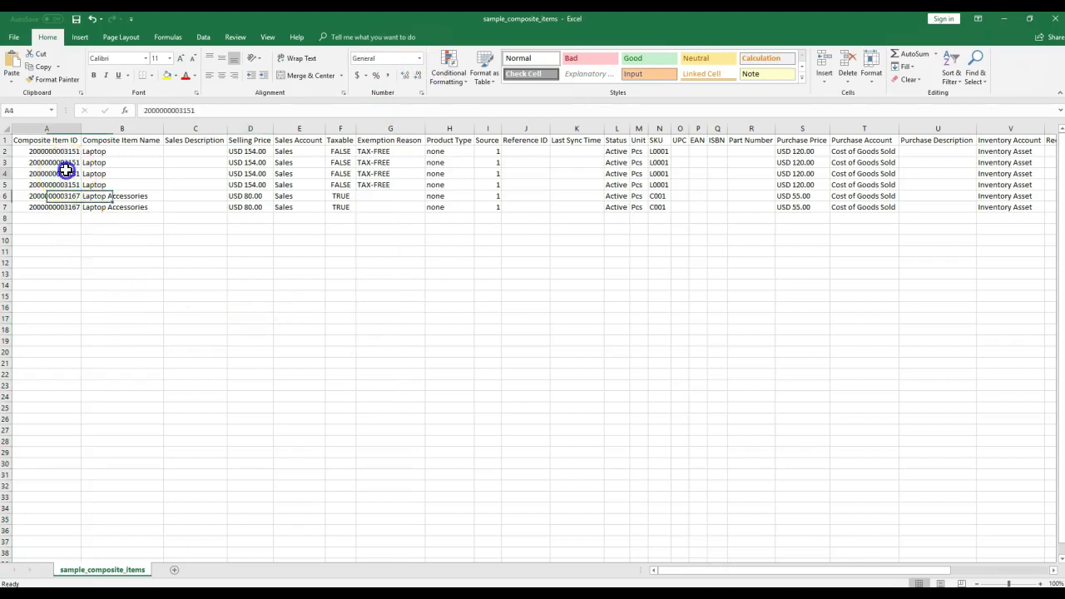
- Examine the four Laptop rows from their shared Composite Item ID across all fields to the mapped item columns
{"action": "left_click_drag", "start_coordinate": [71, 152], "coordinate": [63, 180]}
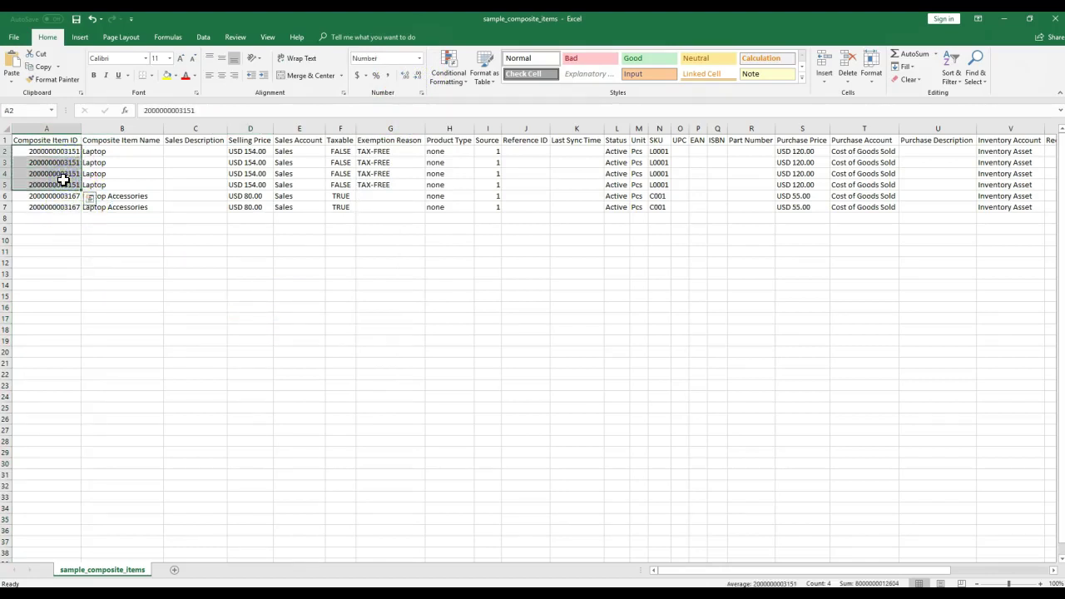
{"action": "right_click", "coordinate": [35, 168]}
{"action": "left_click", "coordinate": [12, 150]}
{"action": "left_click_drag", "start_coordinate": [8, 152], "coordinate": [8, 181]}
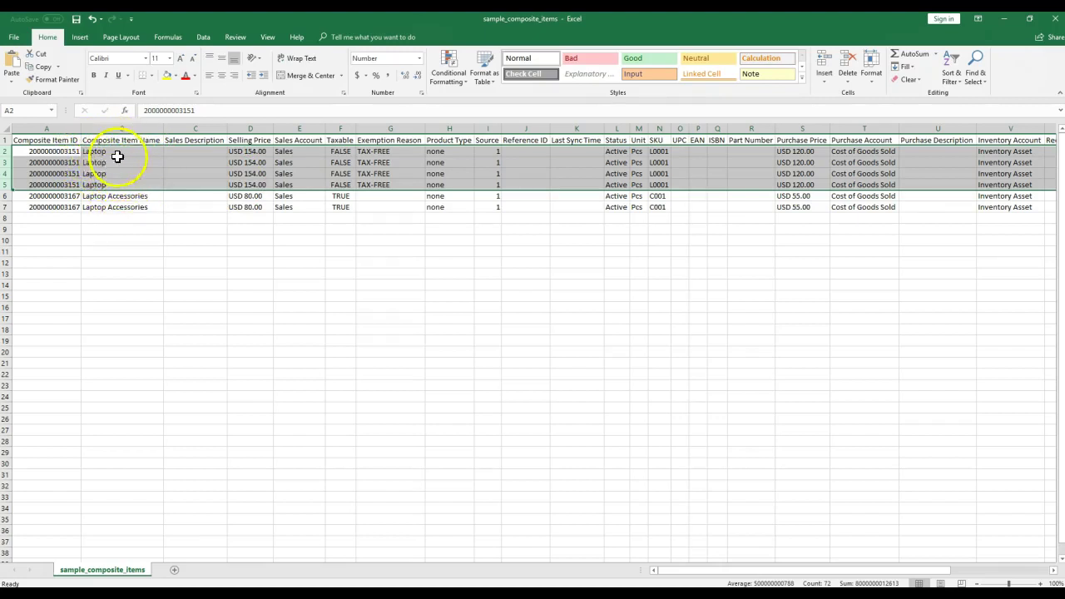
{"action": "left_click_drag", "start_coordinate": [695, 570], "coordinate": [708, 572]}
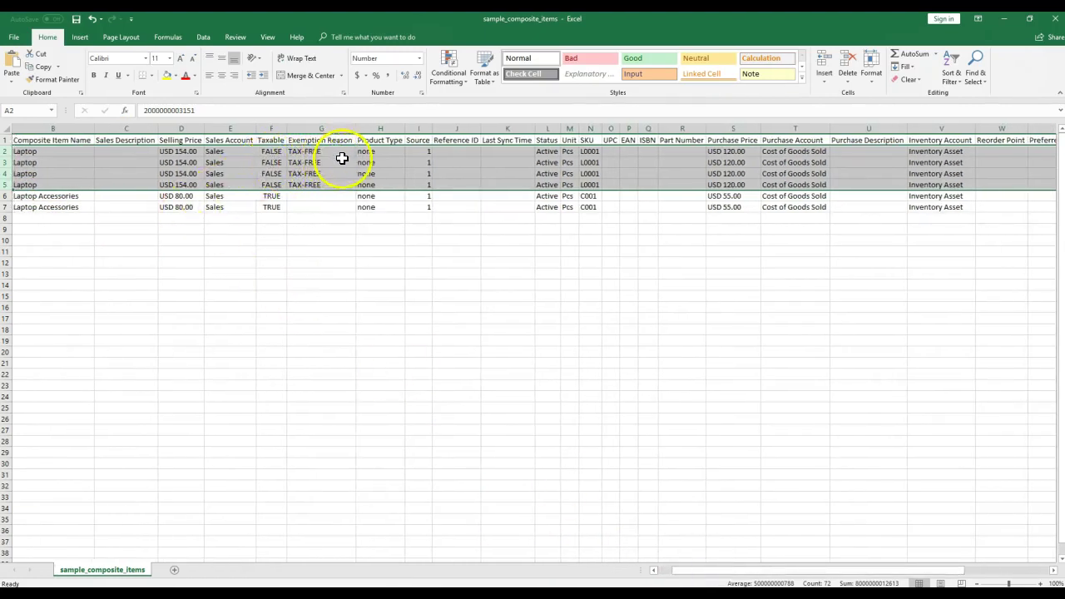
{"action": "left_click_drag", "start_coordinate": [757, 569], "coordinate": [861, 562]}
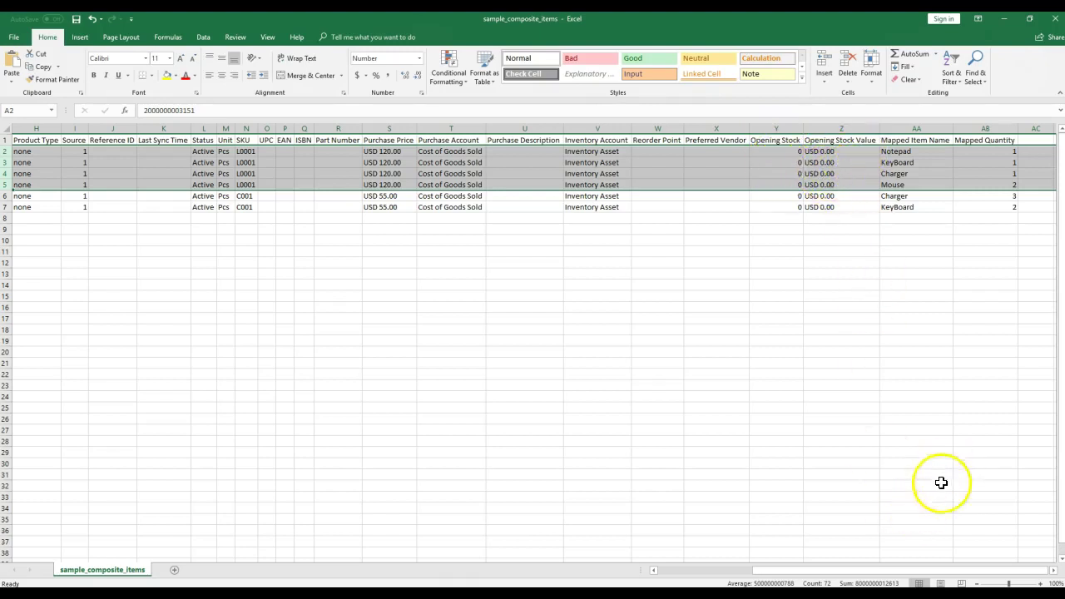
- Examine the Mapped Item Name and Mapped Quantity columns, going through each component and quantity of the Laptop composite item
{"action": "left_click", "coordinate": [913, 131]}
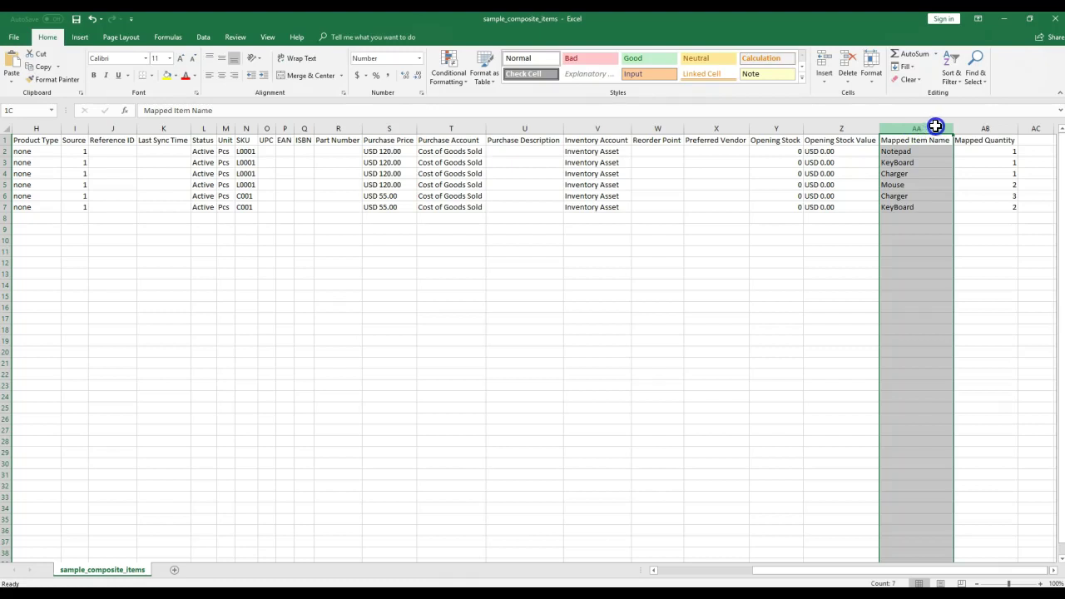
{"action": "left_click_drag", "start_coordinate": [935, 125], "coordinate": [987, 122]}
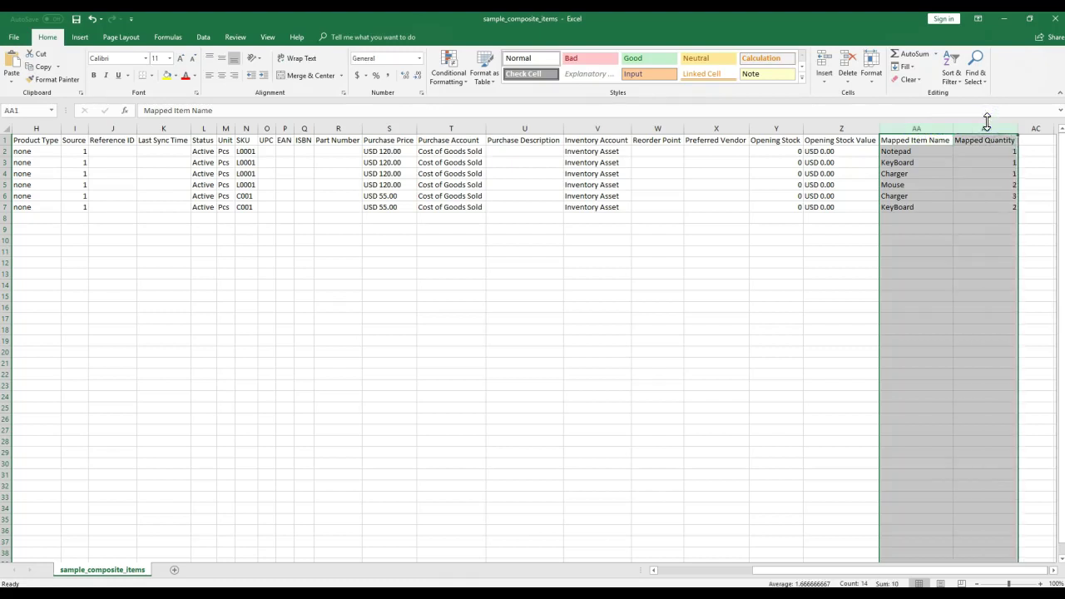
{"action": "left_click", "coordinate": [925, 155]}
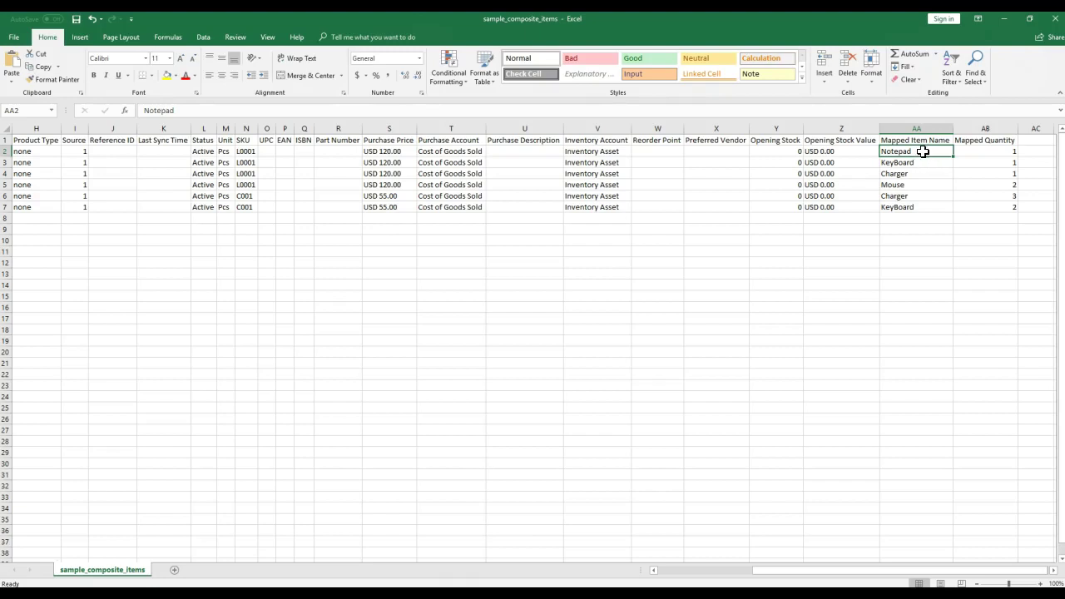
{"action": "left_click", "coordinate": [922, 163]}
{"action": "left_click", "coordinate": [919, 174]}
{"action": "left_click", "coordinate": [915, 184]}
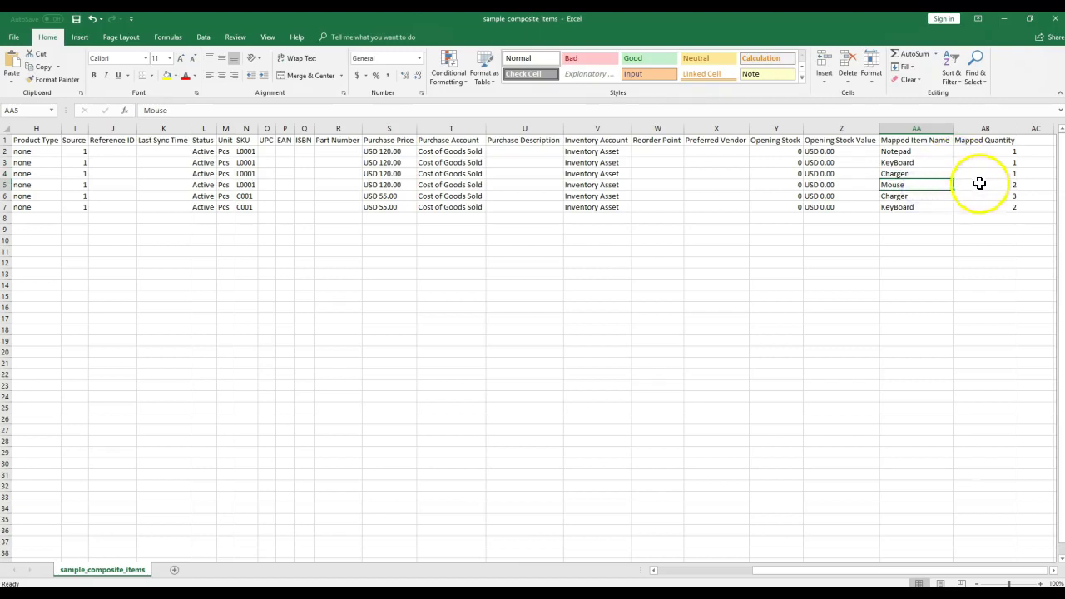
{"action": "left_click", "coordinate": [998, 152]}
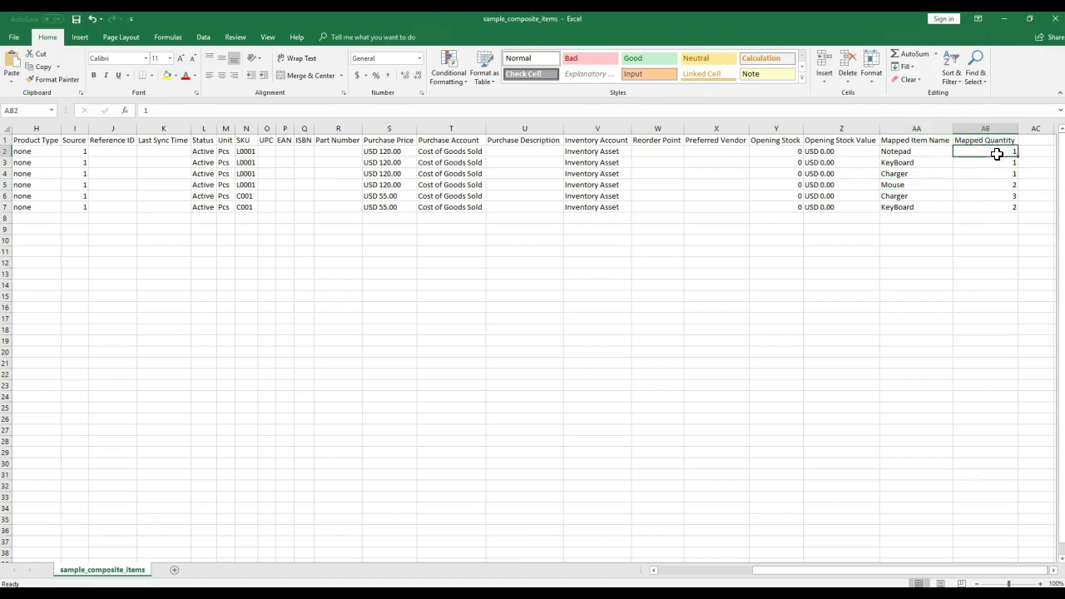
{"action": "left_click", "coordinate": [989, 162]}
{"action": "left_click", "coordinate": [974, 173]}
{"action": "left_click", "coordinate": [971, 183]}
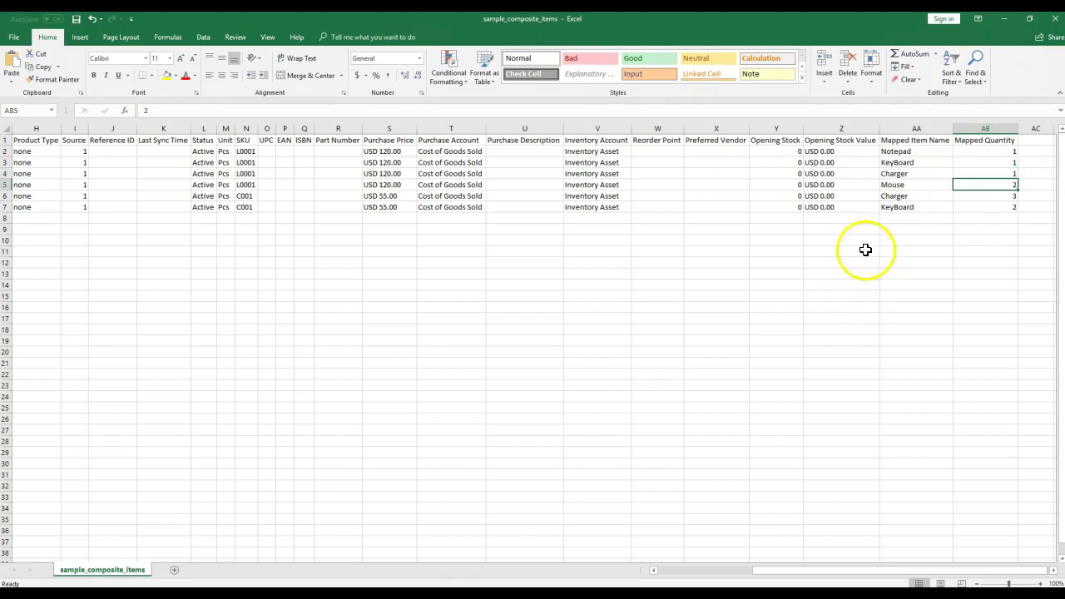
- Trace rows 2 to 5 once more from the Composite Item ID through to Mapped Quantity
{"action": "left_click_drag", "start_coordinate": [937, 572], "coordinate": [796, 571]}
{"action": "left_click_drag", "start_coordinate": [6, 151], "coordinate": [10, 181]}
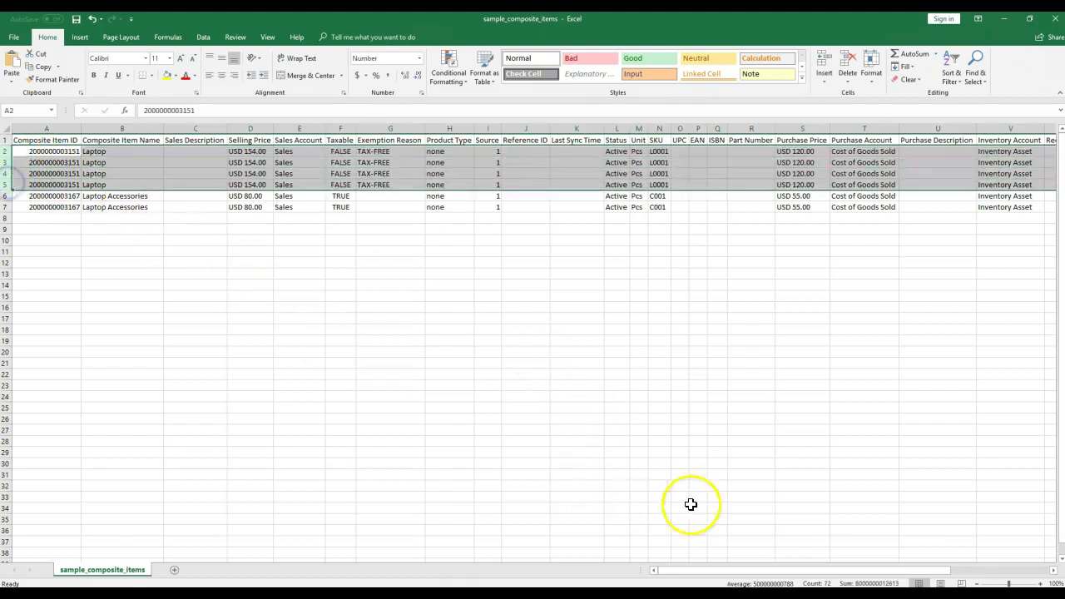
{"action": "left_click_drag", "start_coordinate": [710, 574], "coordinate": [863, 576]}
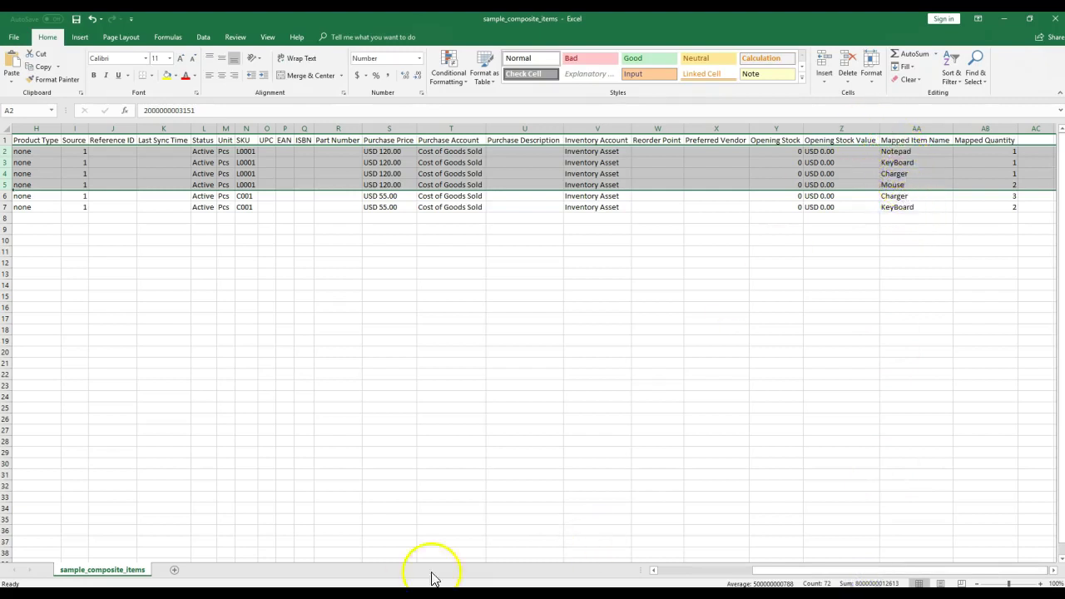
- Compare the Notepad mapped item with the item names in the sample_items workbook, and return to sample_composite_items
{"action": "left_click", "coordinate": [903, 152]}
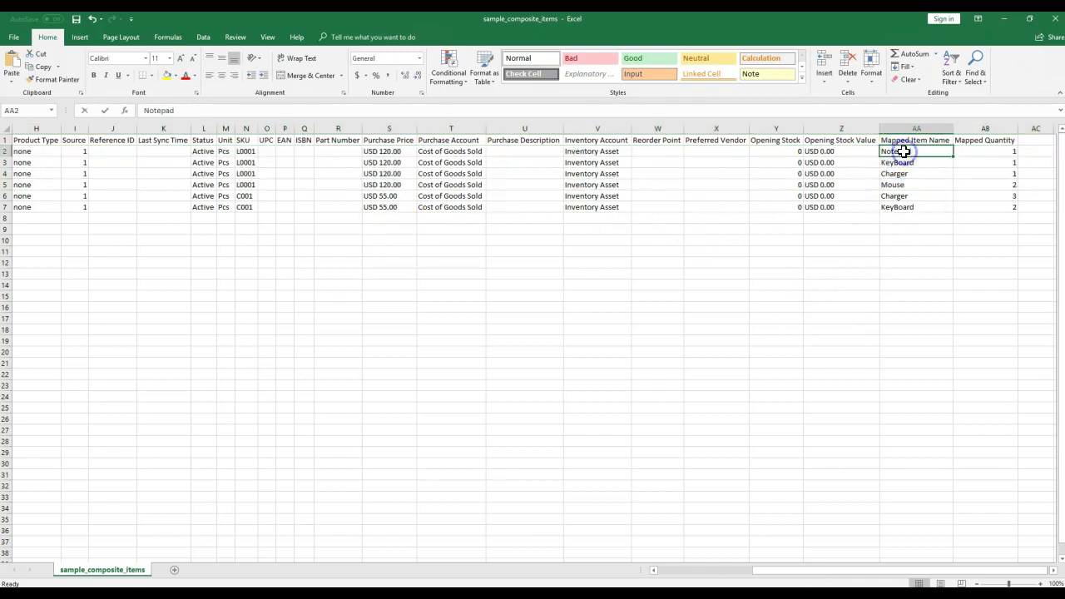
{"action": "double_click", "coordinate": [902, 151]}
{"action": "mouse_move", "coordinate": [257, 594]}
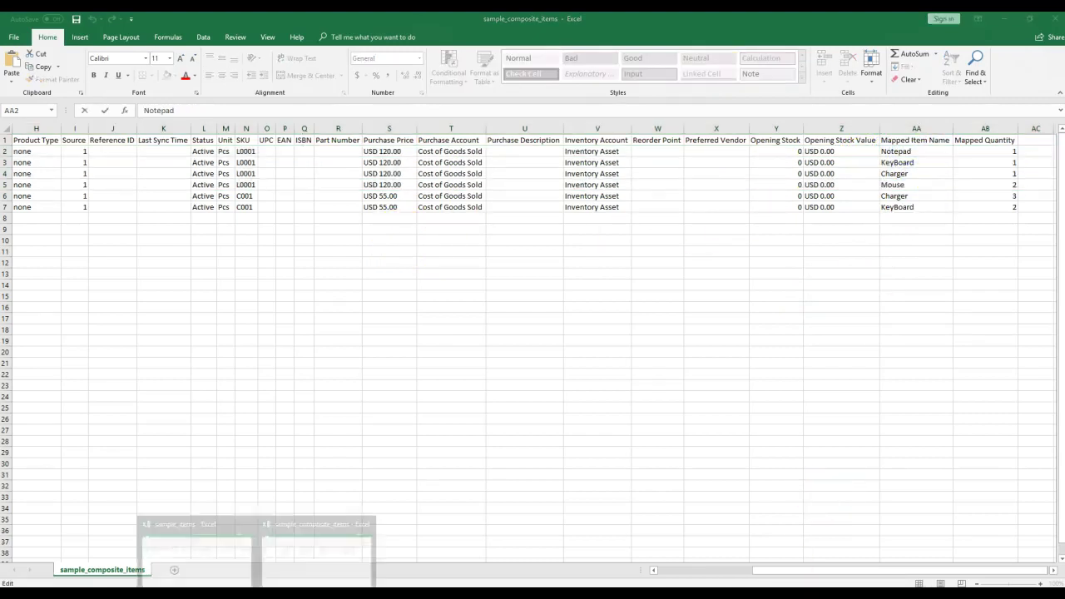
{"action": "left_click", "coordinate": [188, 559]}
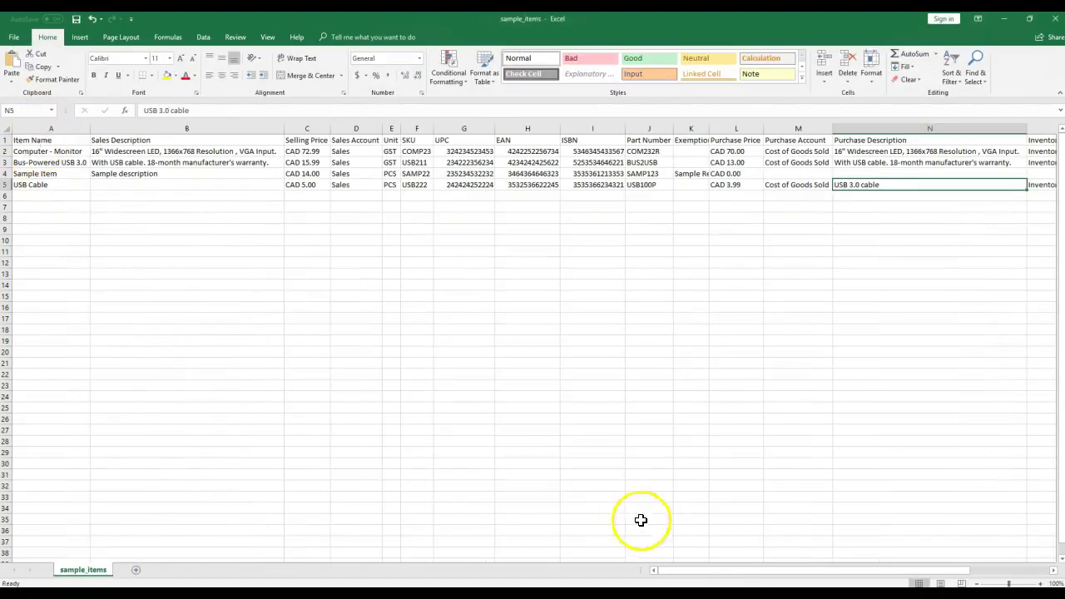
{"action": "left_click", "coordinate": [62, 150]}
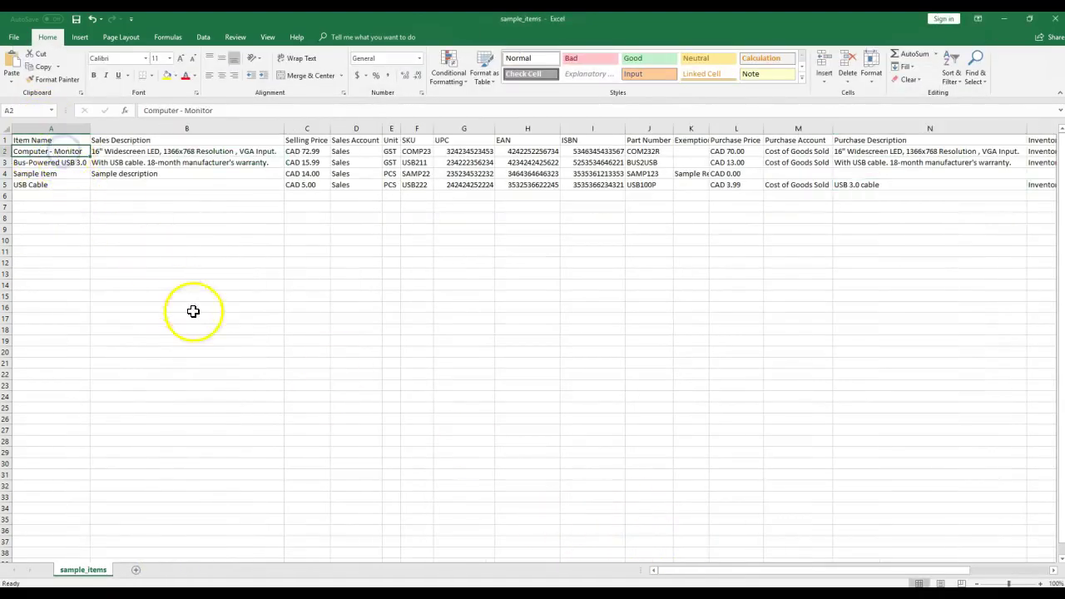
{"action": "left_click", "coordinate": [325, 574]}
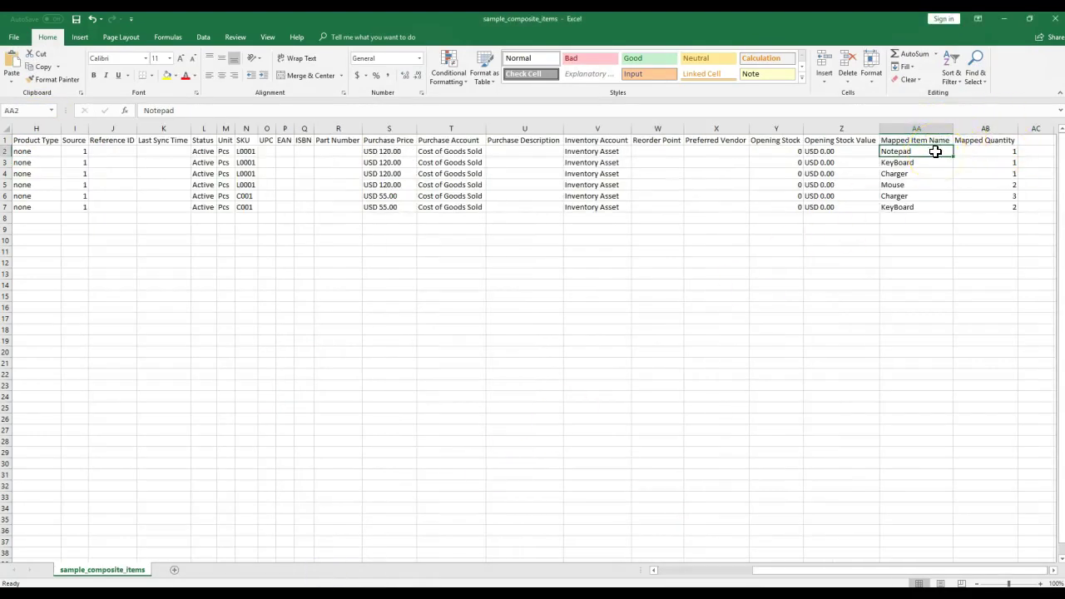
- Examine the Composite Item Name column and the repeated Laptop entries in rows 2 to 5
{"action": "left_click_drag", "start_coordinate": [836, 571], "coordinate": [699, 571]}
{"action": "left_click", "coordinate": [135, 154]}
{"action": "left_click", "coordinate": [143, 127]}
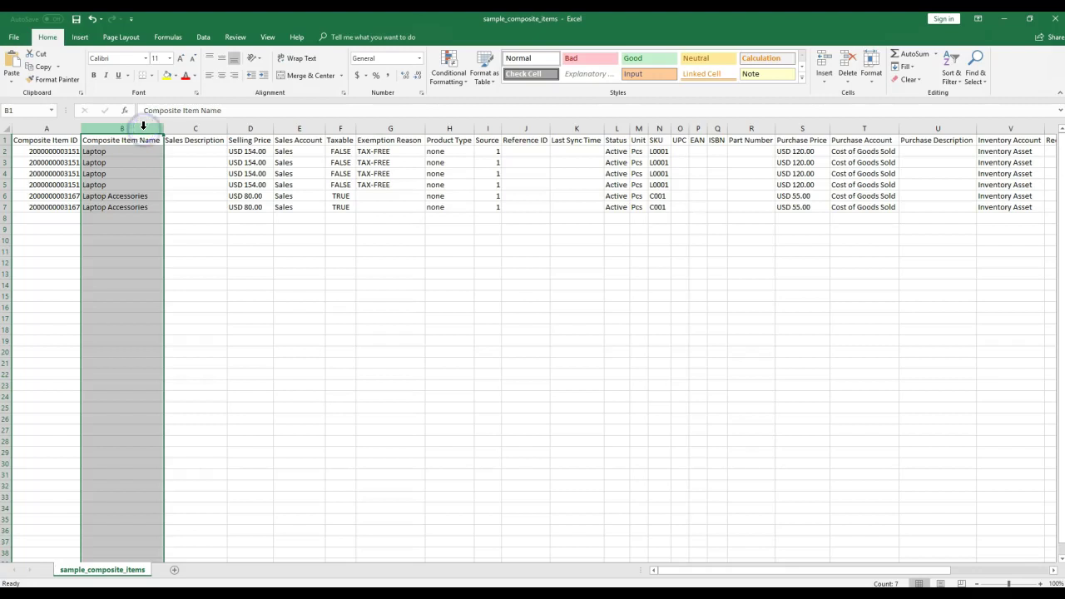
{"action": "left_click", "coordinate": [117, 153]}
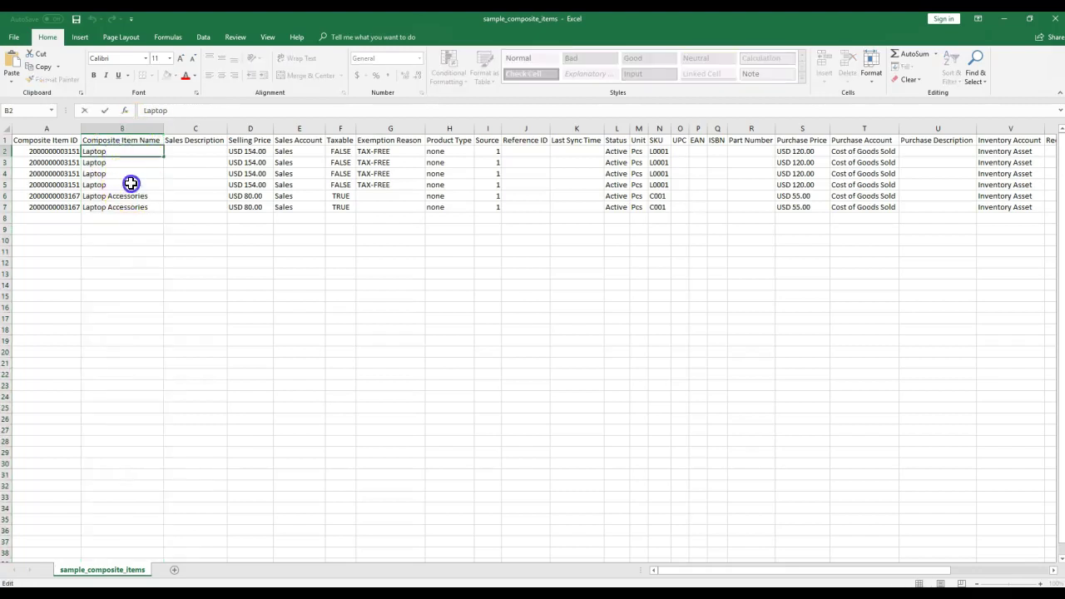
{"action": "left_click_drag", "start_coordinate": [130, 182], "coordinate": [124, 148]}
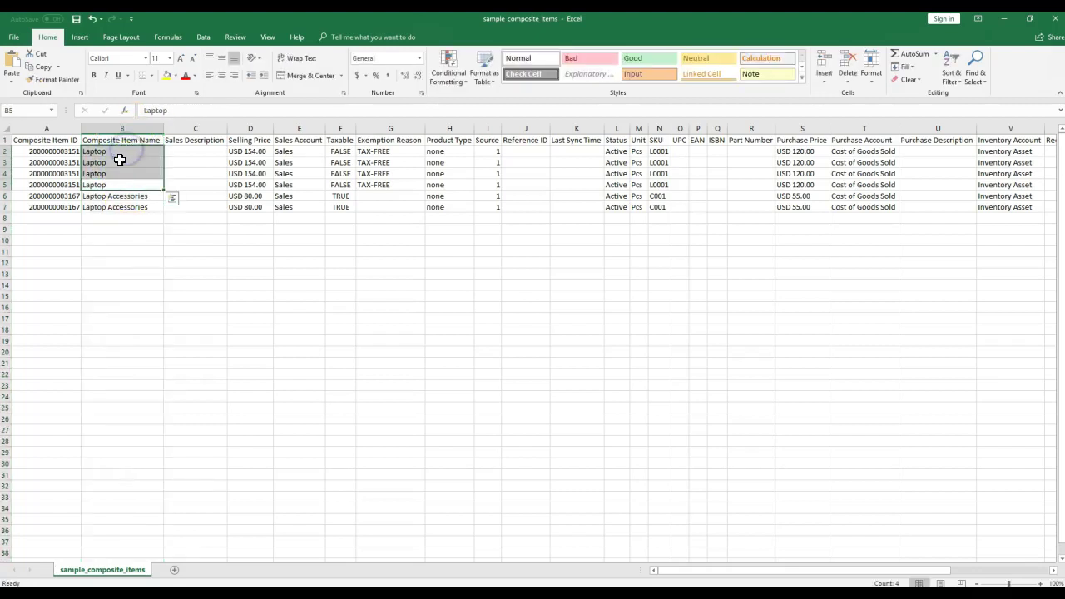
{"action": "left_click", "coordinate": [120, 161]}
{"action": "left_click", "coordinate": [120, 173]}
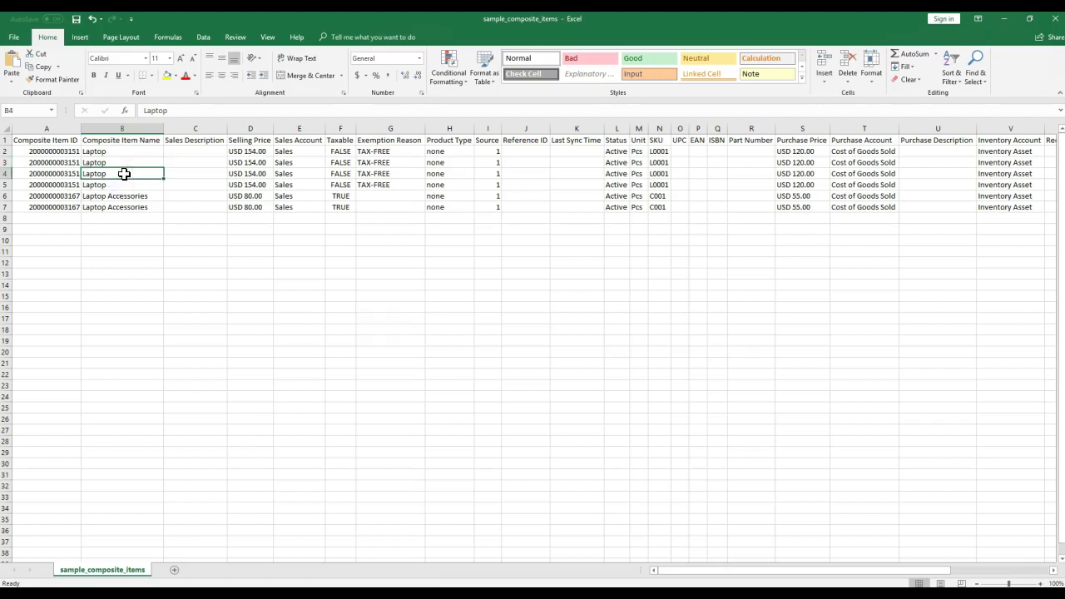